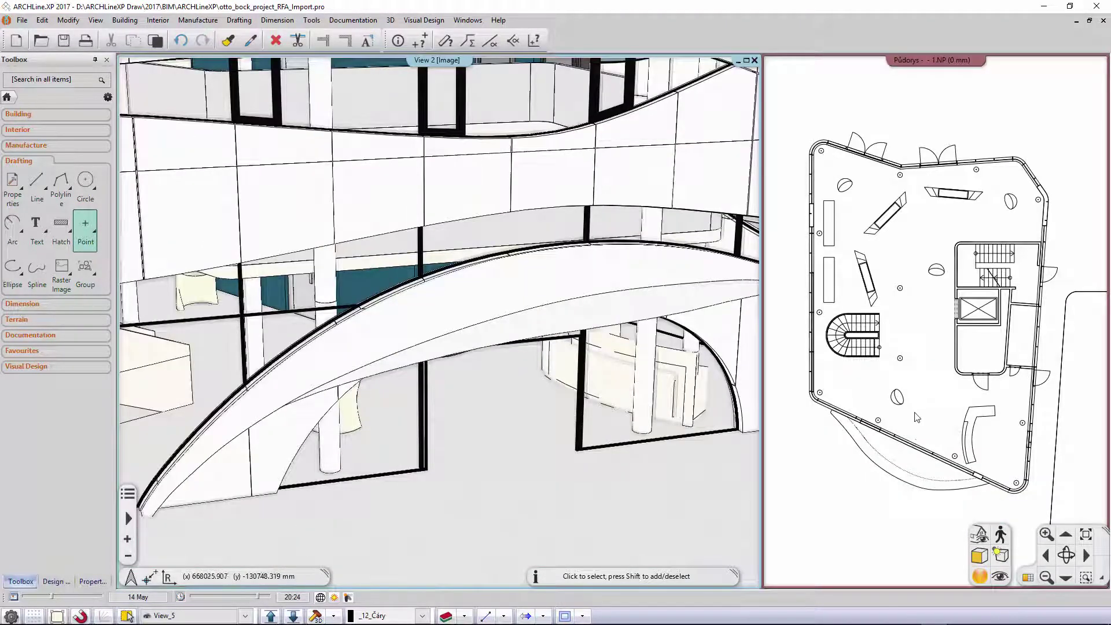
# Zoom the 1.NP floor plan in on the curved outer wall.
pyautogui.click(917, 415)
pyautogui.scroll(2, 928, 412)
pyautogui.scroll(1, 928, 411)
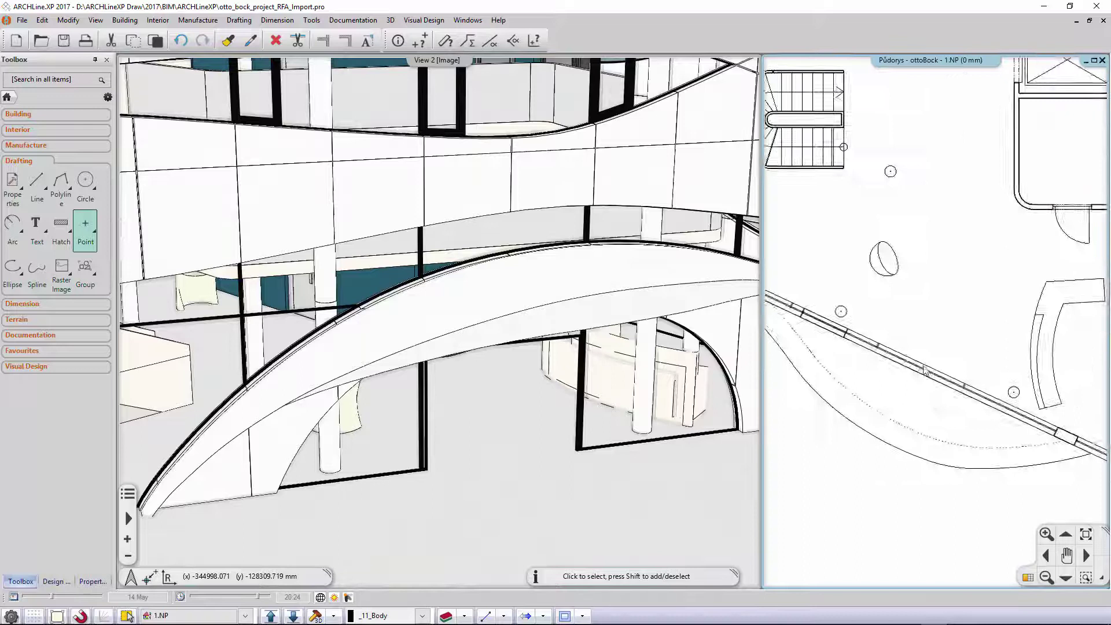
pyautogui.scroll(1, 930, 349)
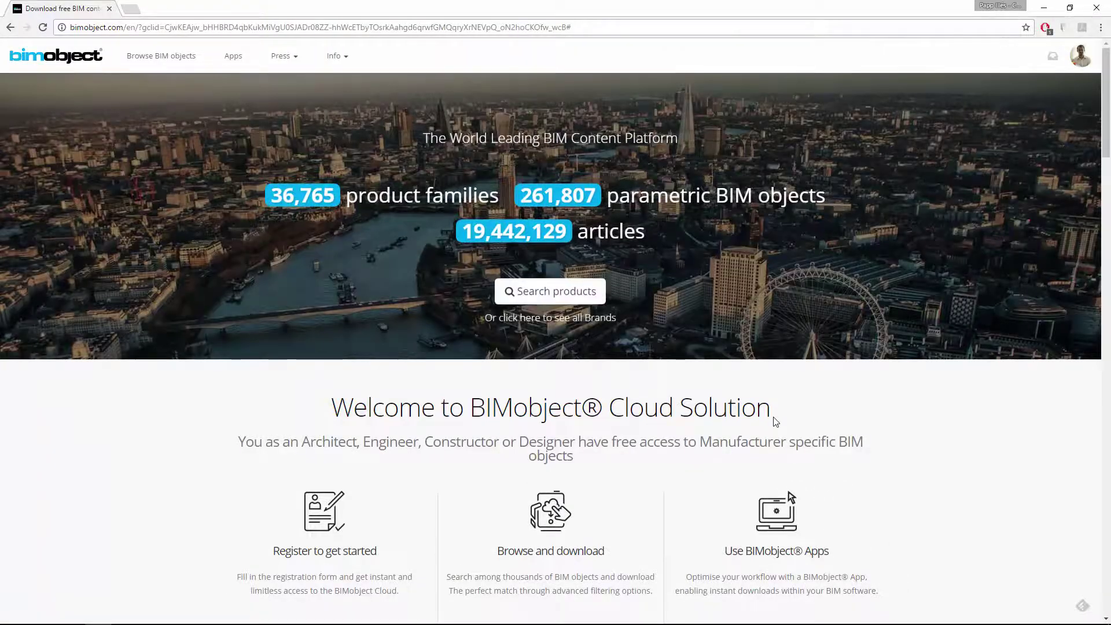
# Filter BIMobject doors to Revolving and open the Talos RDR-C02 product page.
pyautogui.click(537, 289)
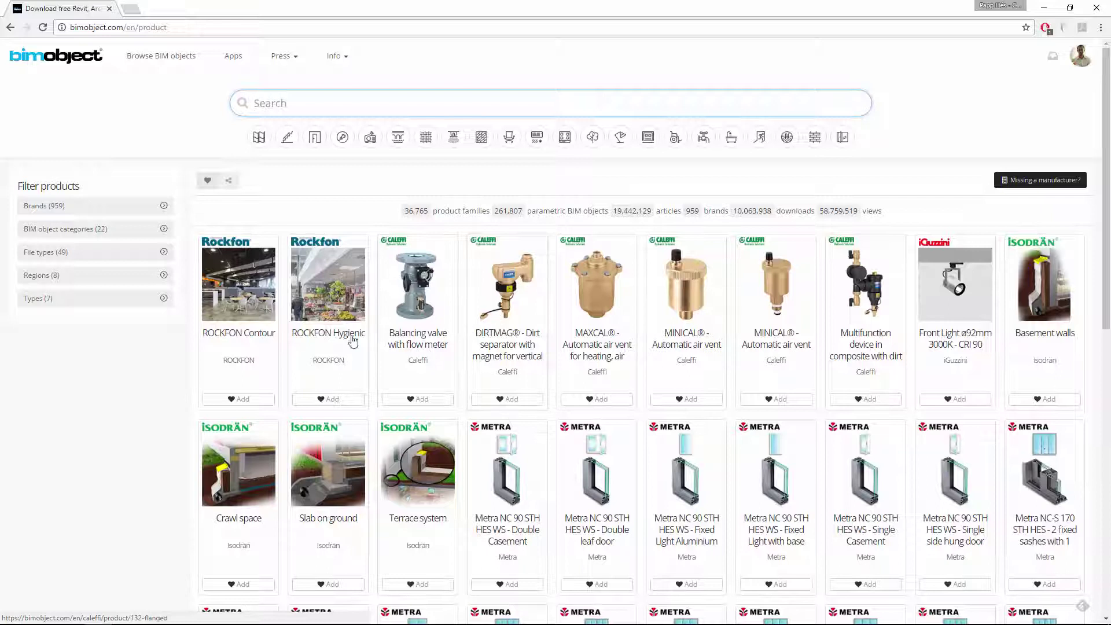
pyautogui.click(313, 138)
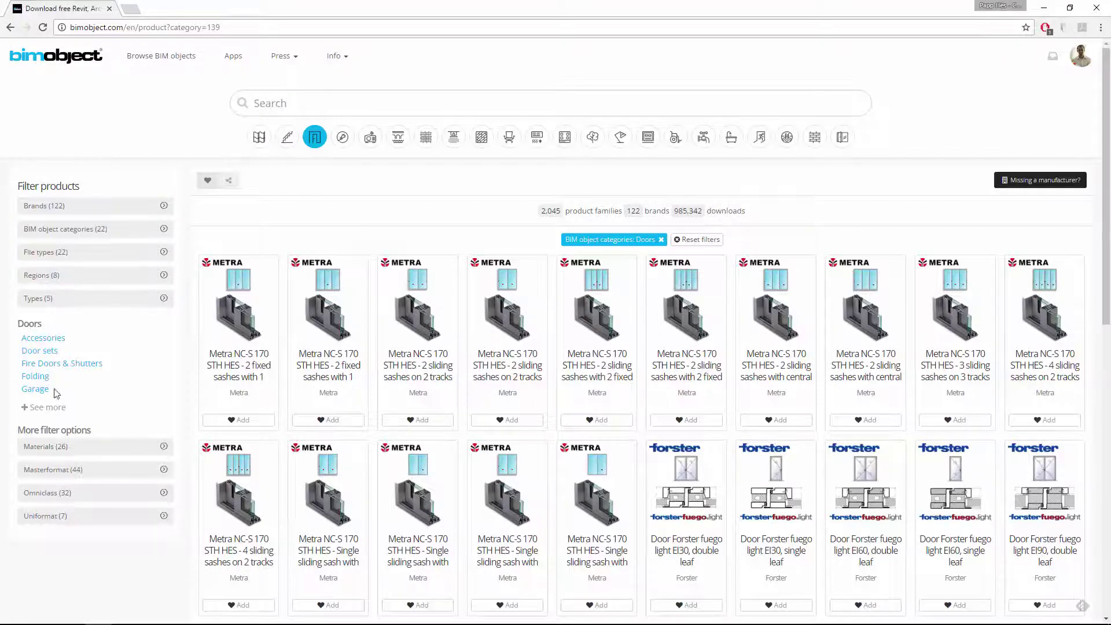
pyautogui.click(53, 409)
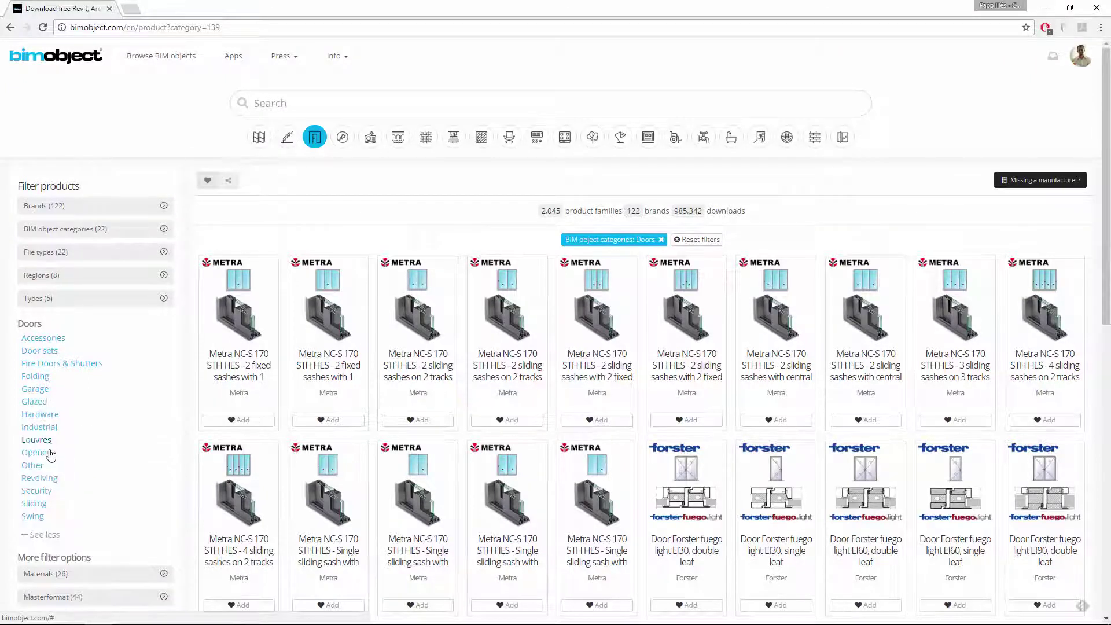
pyautogui.click(47, 482)
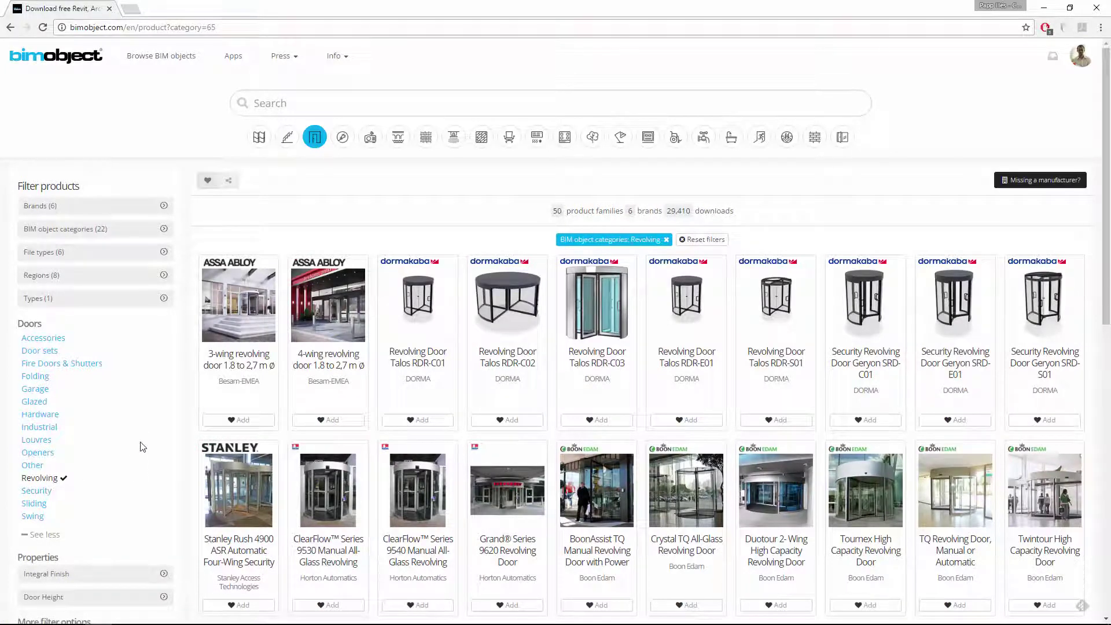
pyautogui.click(513, 312)
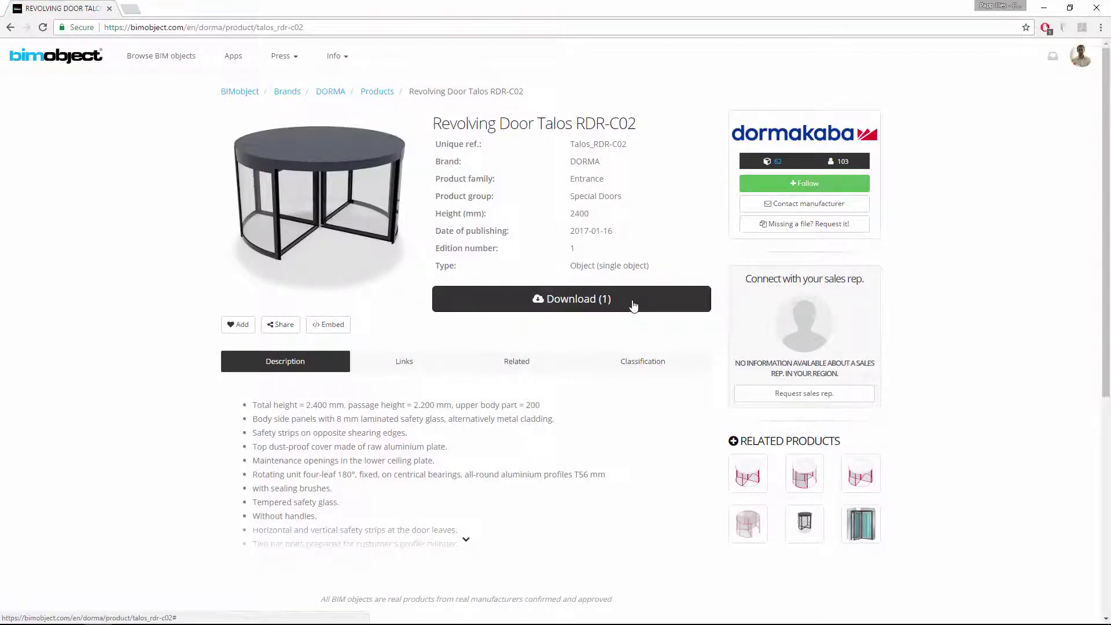
# Download the Talos RDR-C02.rfa Revit family into Downloaded_BIM_Objects.
pyautogui.click(633, 306)
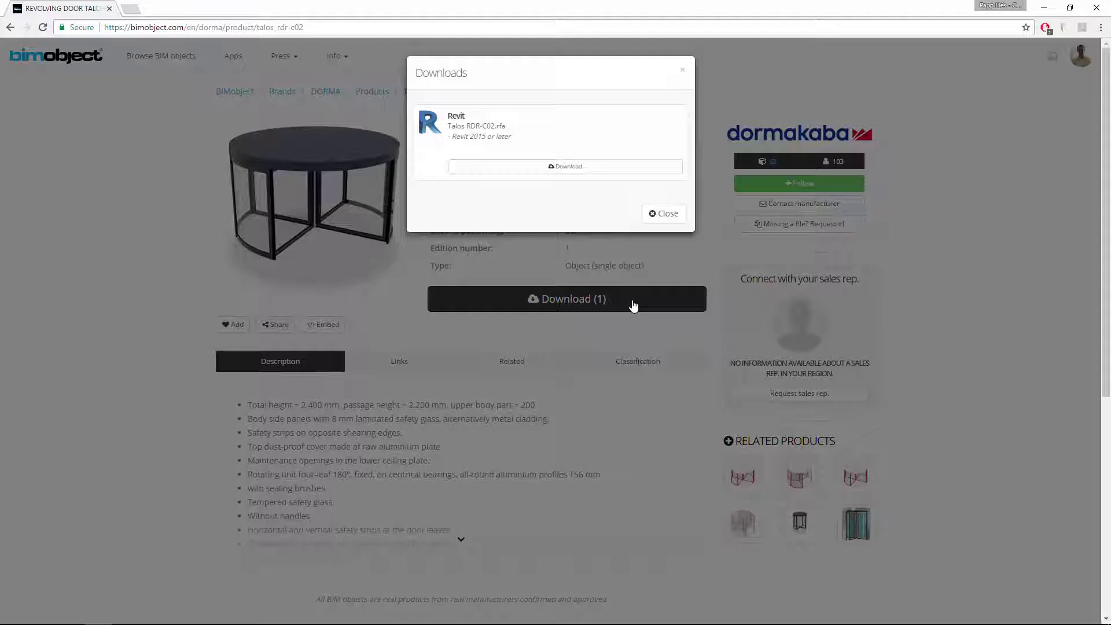
pyautogui.click(580, 167)
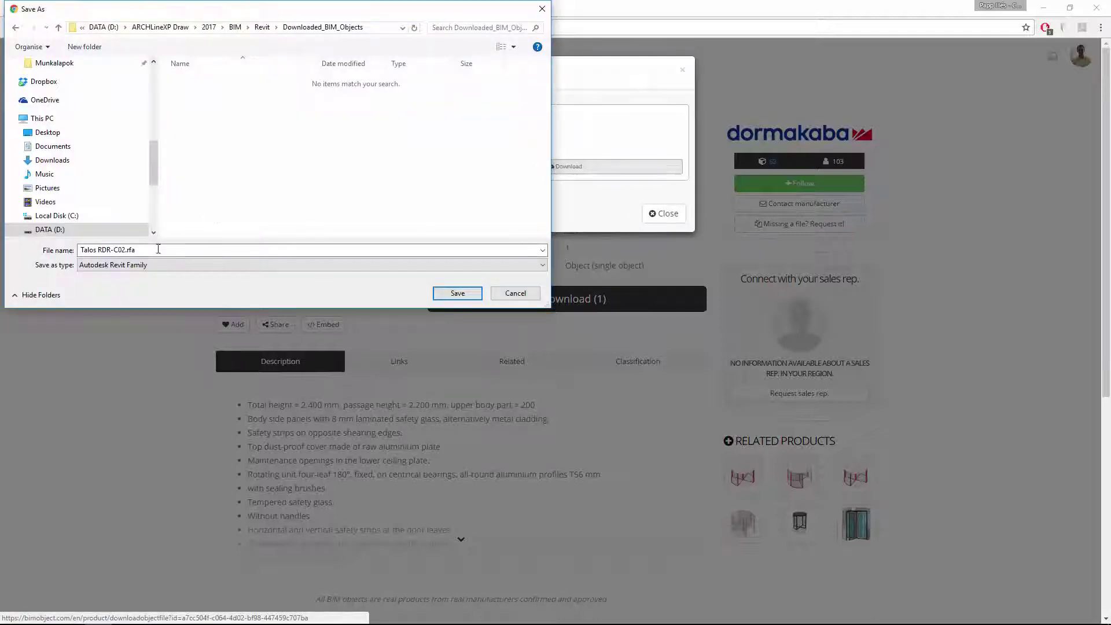
pyautogui.click(446, 293)
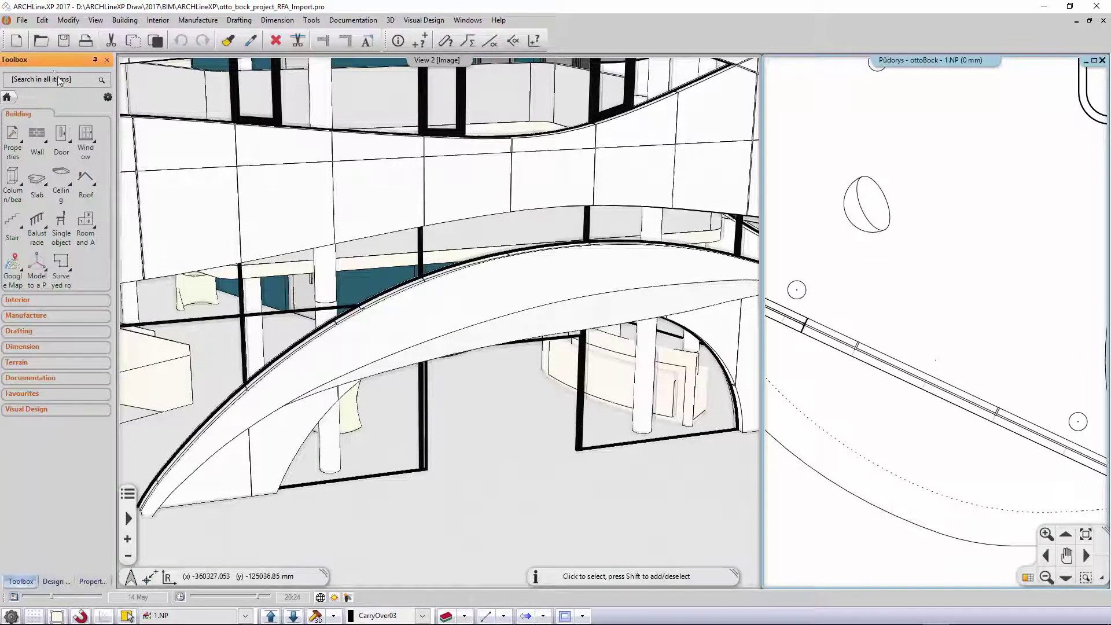
# Import Talos RDR-C02.rfa using the Revit family (*.rfa) file type.
pyautogui.click(23, 21)
pyautogui.moveTo(53, 146)
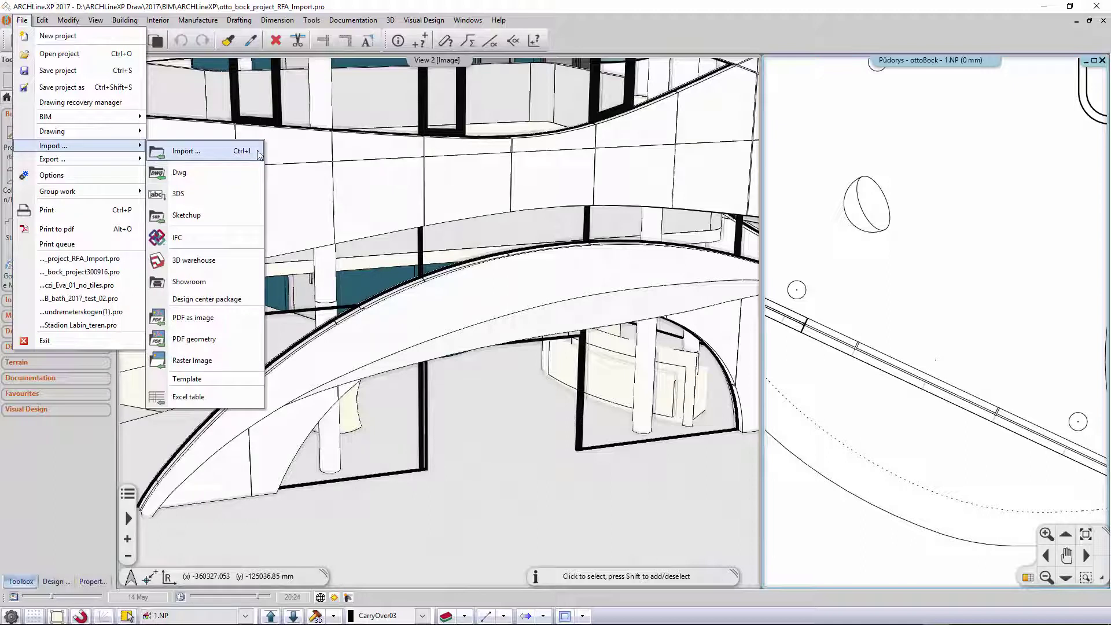
pyautogui.click(259, 153)
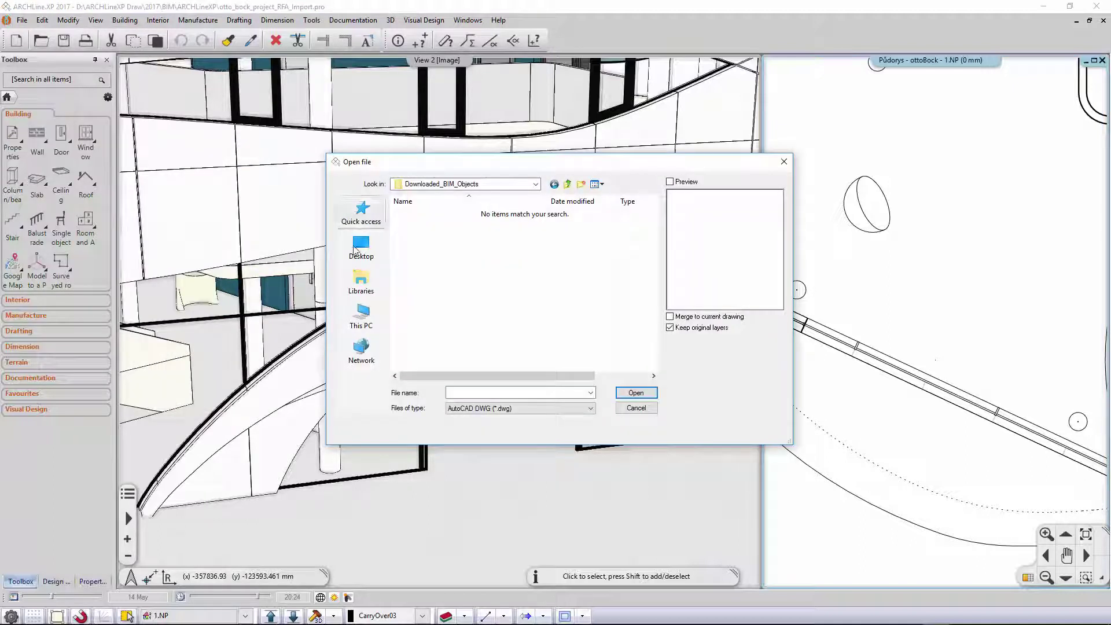
pyautogui.click(545, 409)
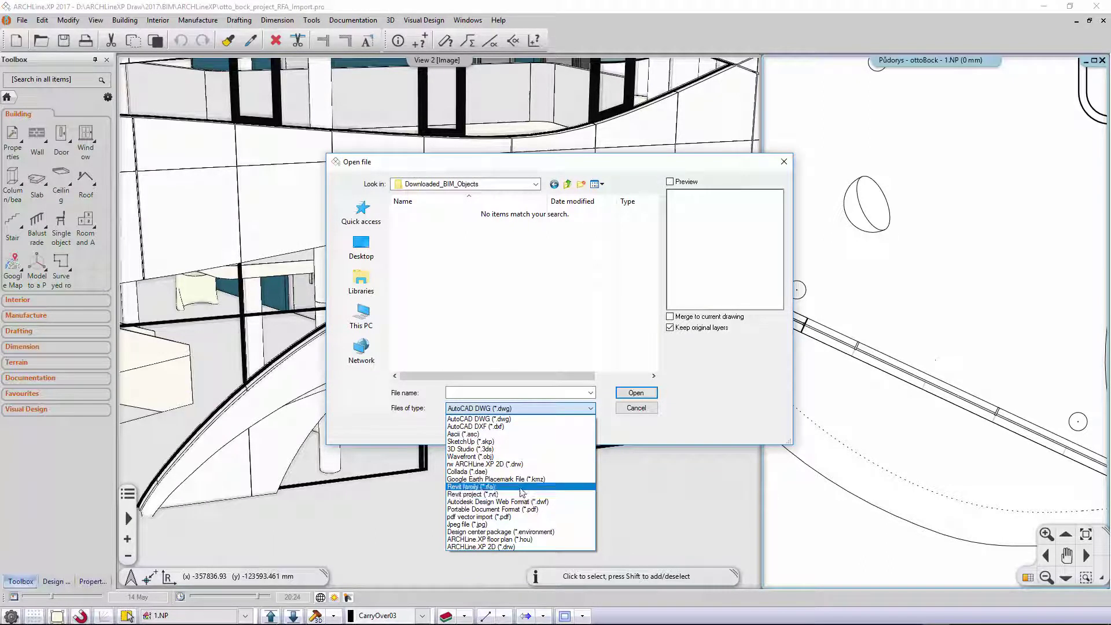
pyautogui.click(521, 489)
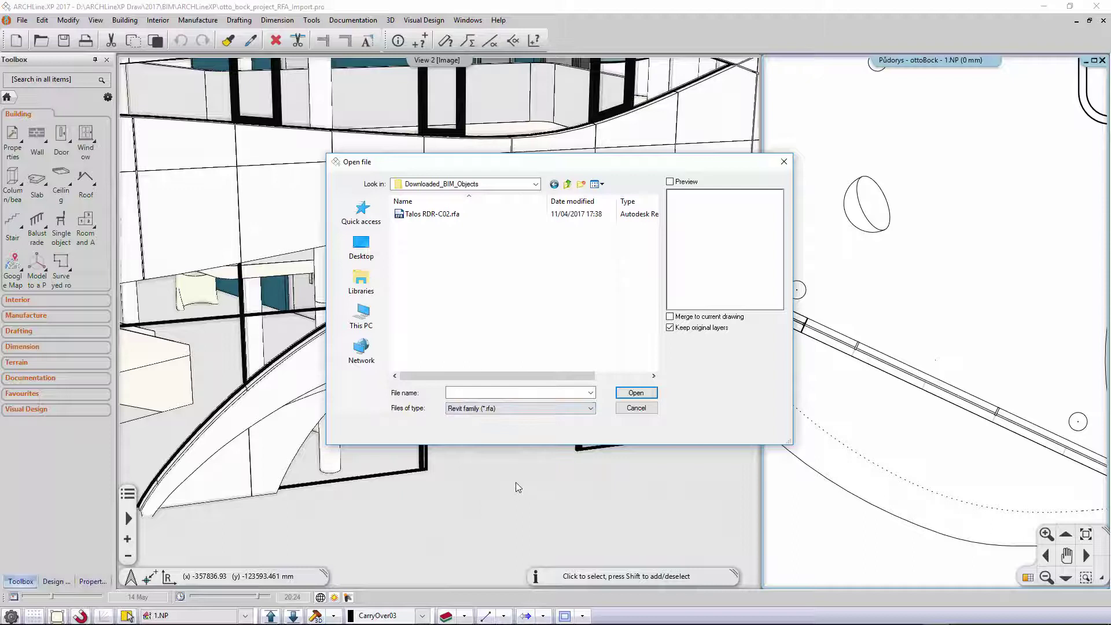
pyautogui.click(441, 218)
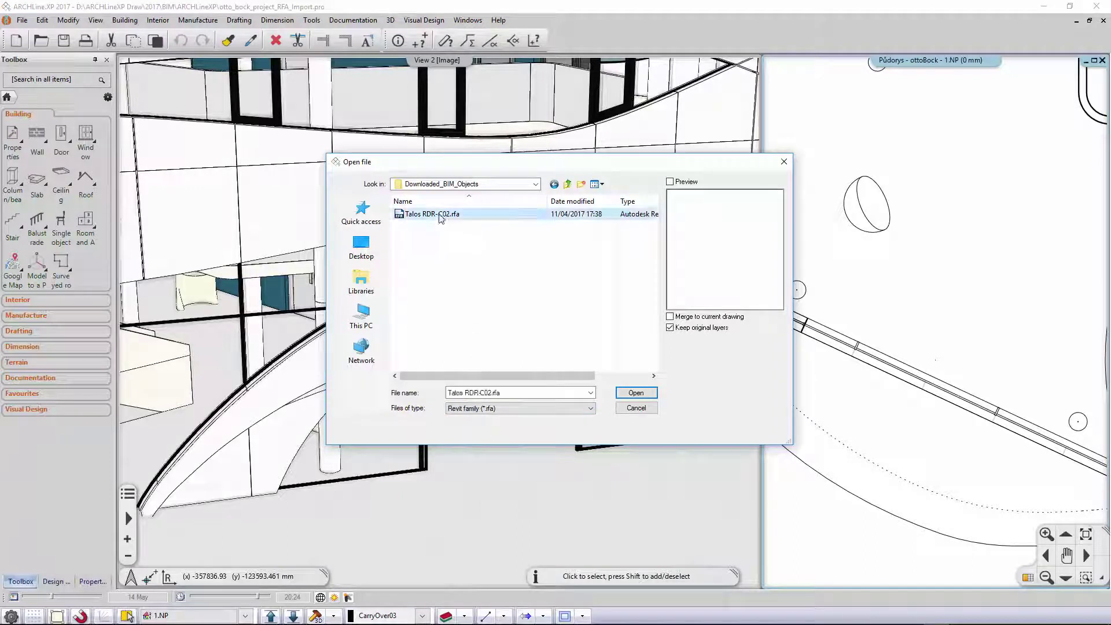
pyautogui.click(620, 398)
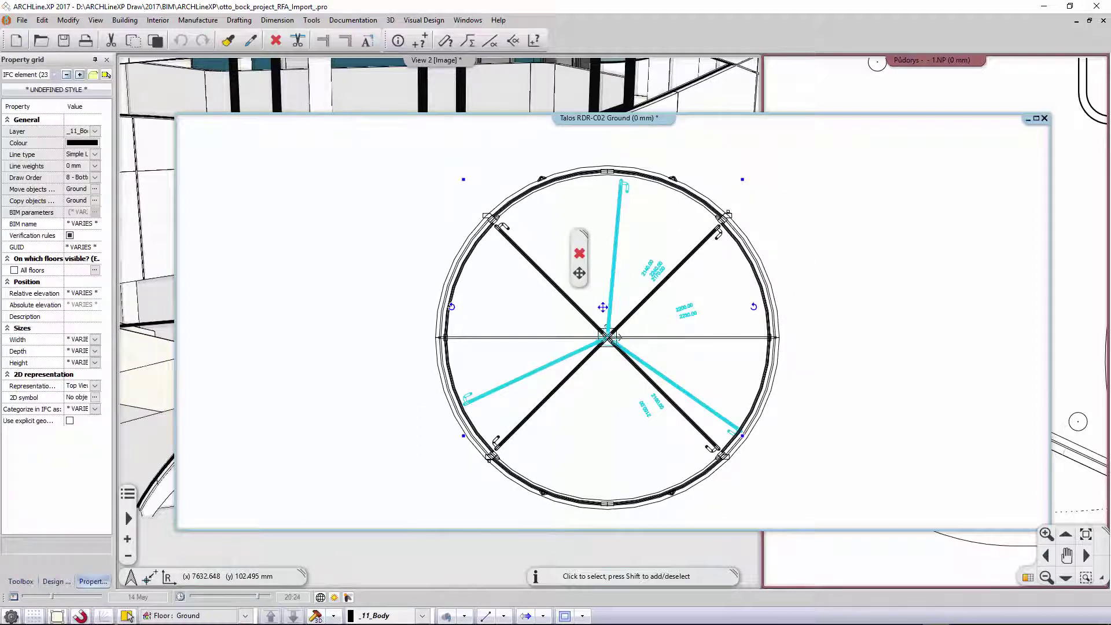
# Delete the cyan annotation lines, close the Talos plan window and orbit the 3D door.
pyautogui.click(580, 256)
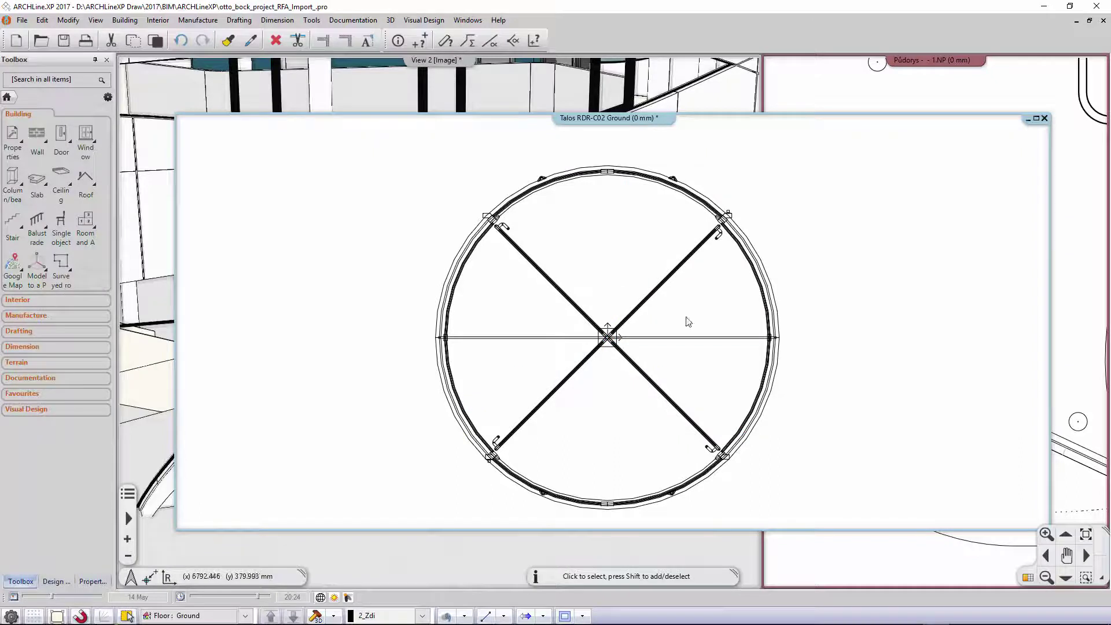
pyautogui.hotkey('ctrl', 'F4')
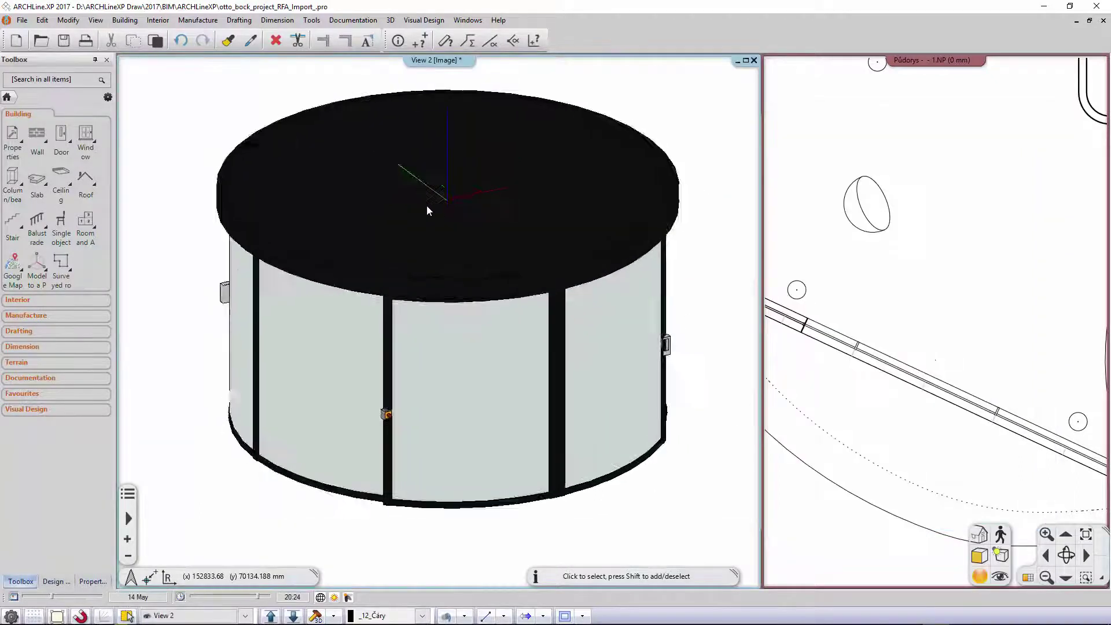
pyautogui.moveTo(343, 209)
pyautogui.mouseDown(button='middle')
pyautogui.moveTo(251, 183)
pyautogui.moveTo(264, 134)
pyautogui.moveTo(466, 157)
pyautogui.moveTo(481, 196)
pyautogui.moveTo(438, 202)
pyautogui.mouseUp(button='middle')
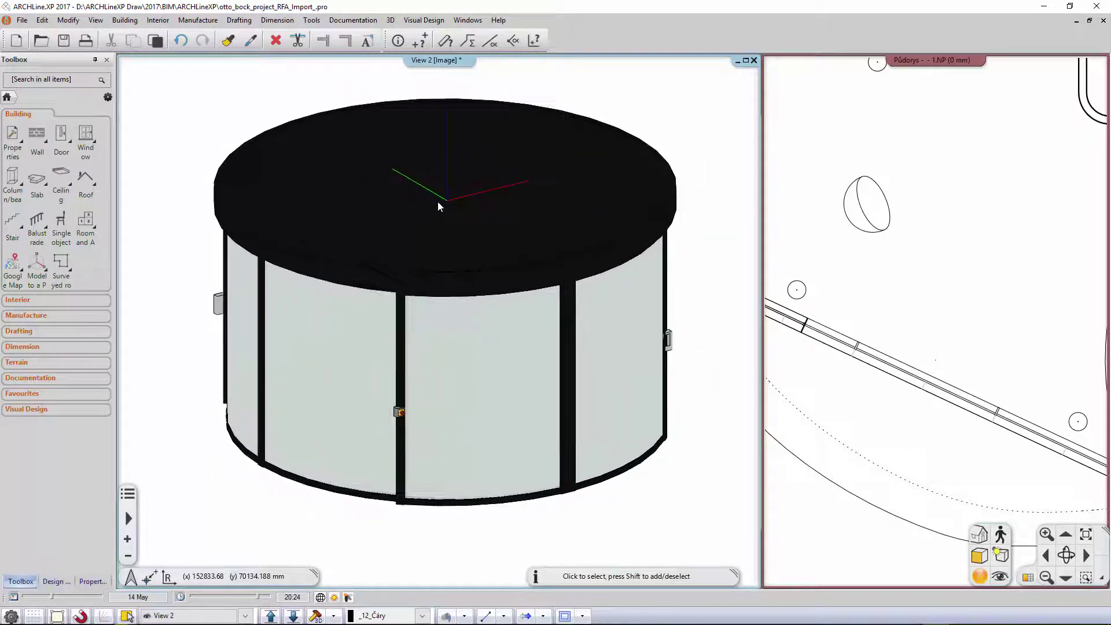
# Start converting the whole window-selected Talos revolving door cylinder into a door.
pyautogui.click(190, 24)
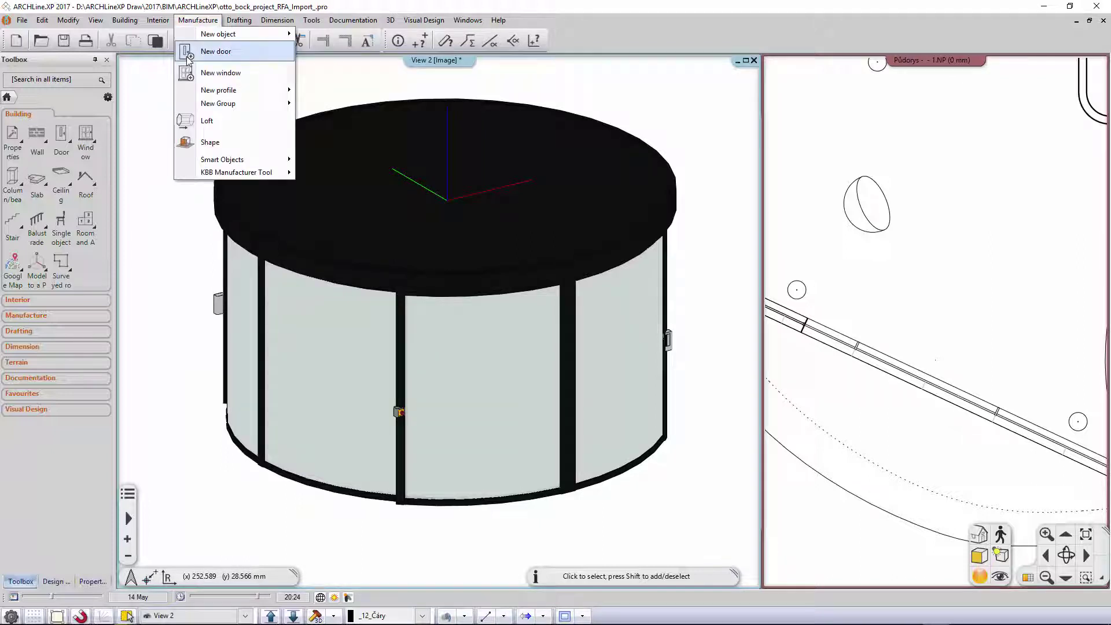
pyautogui.click(250, 60)
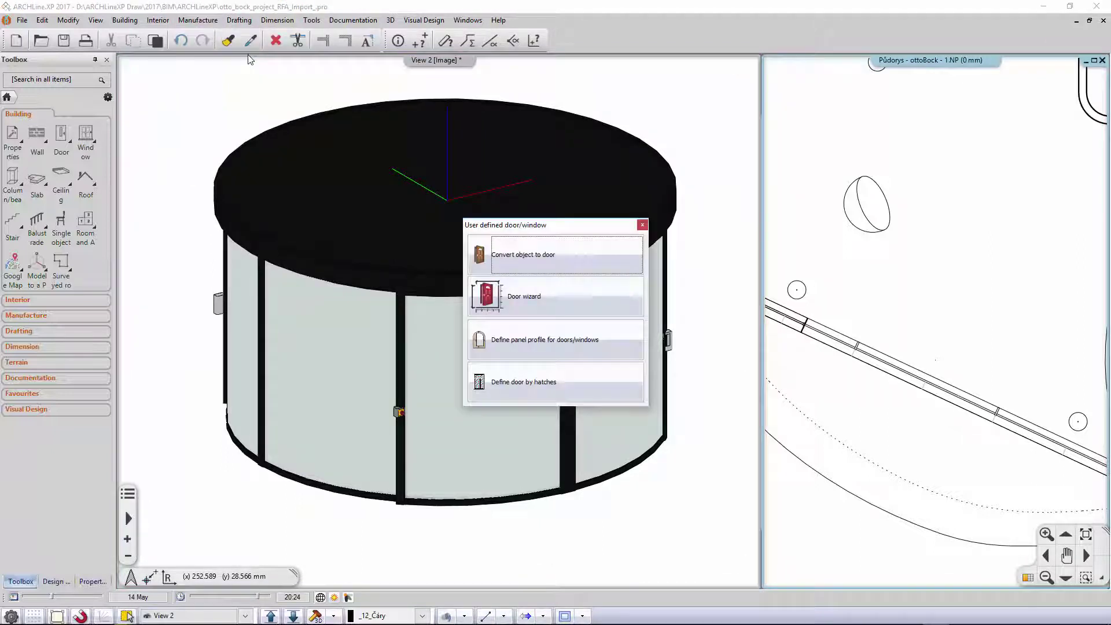
pyautogui.click(568, 270)
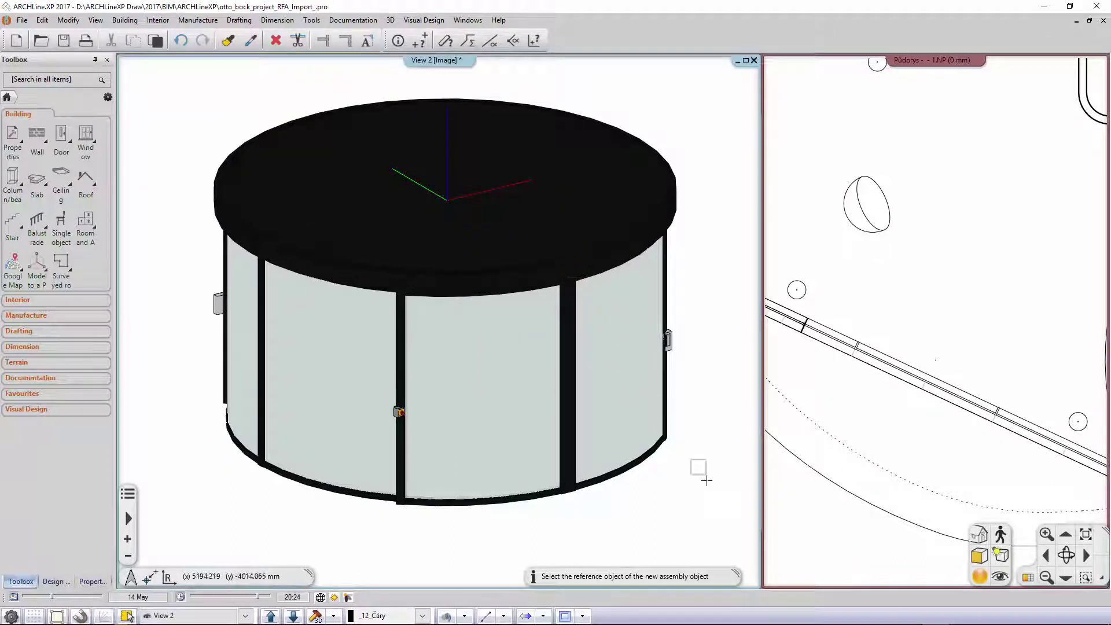
pyautogui.click(730, 538)
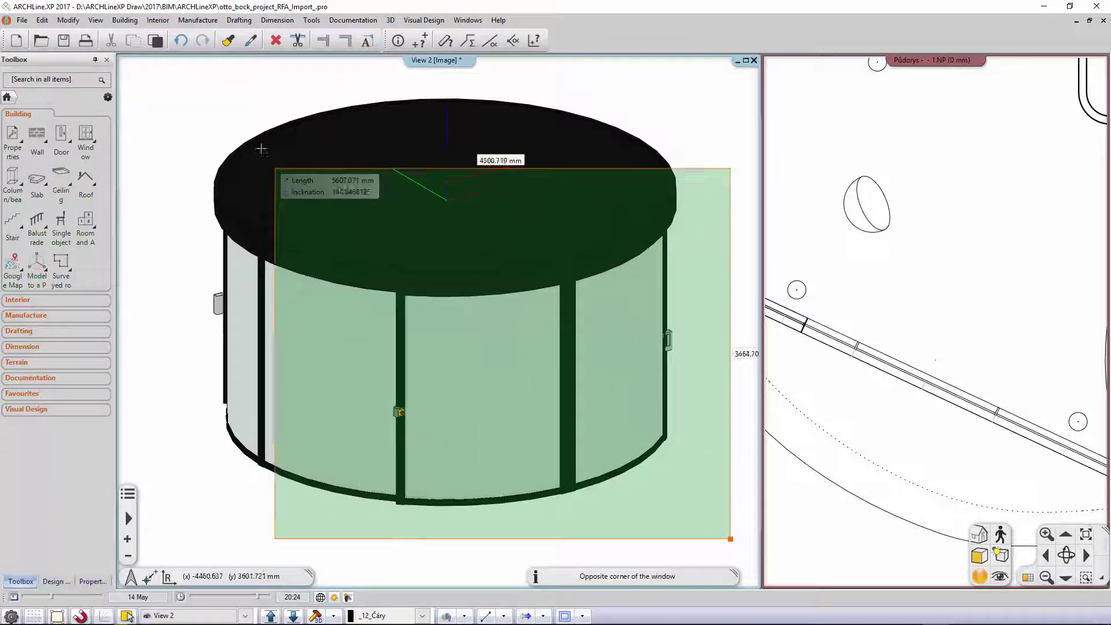
pyautogui.click(202, 80)
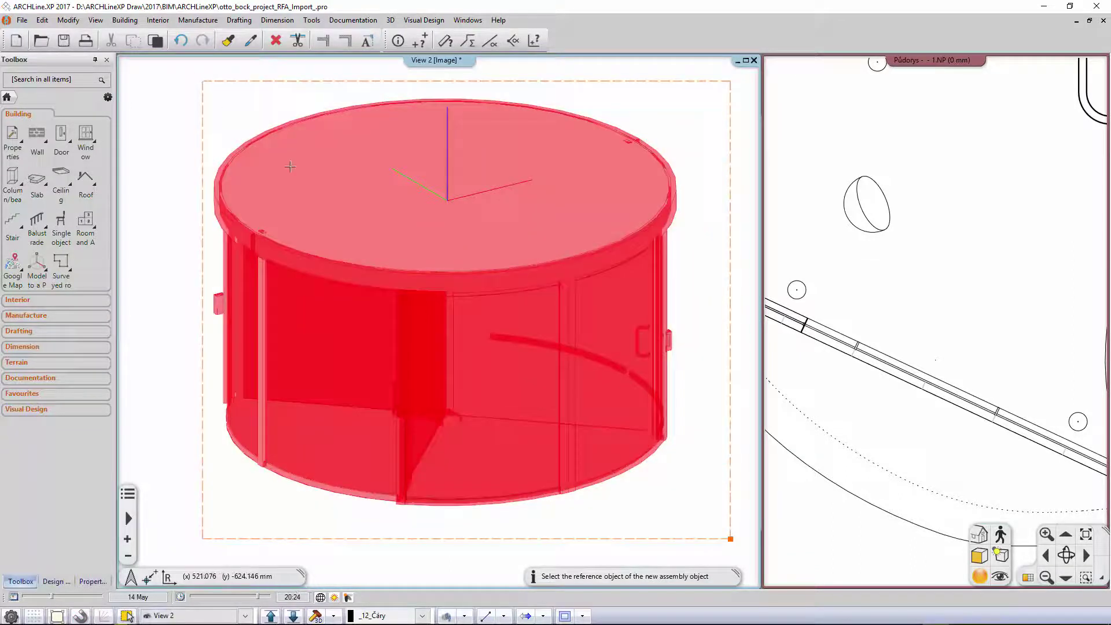
pyautogui.click(531, 207)
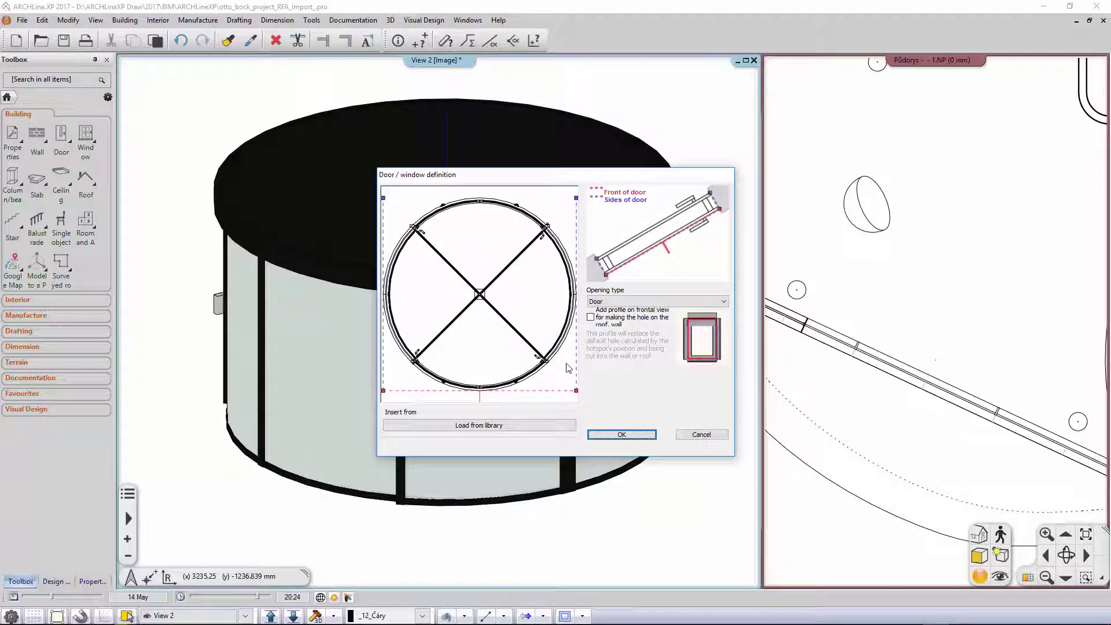
# Align the door front line and both side markers to the circle's edges.
pyautogui.moveTo(576, 394); pyautogui.dragTo(573, 297)
pyautogui.moveTo(575, 199); pyautogui.dragTo(574, 290)
pyautogui.moveTo(383, 393); pyautogui.dragTo(390, 301)
pyautogui.moveTo(383, 198); pyautogui.dragTo(386, 288)
# Zoom in and snap the door hotspot onto the right wall corner point.
pyautogui.scroll(3, 388, 295)
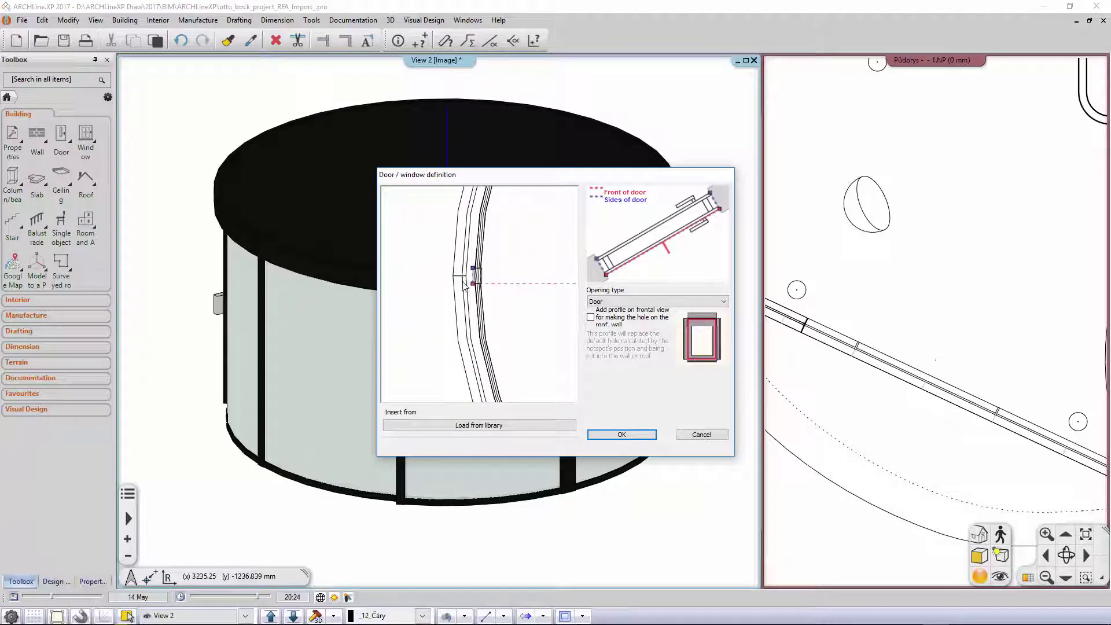
pyautogui.scroll(-3, 481, 295)
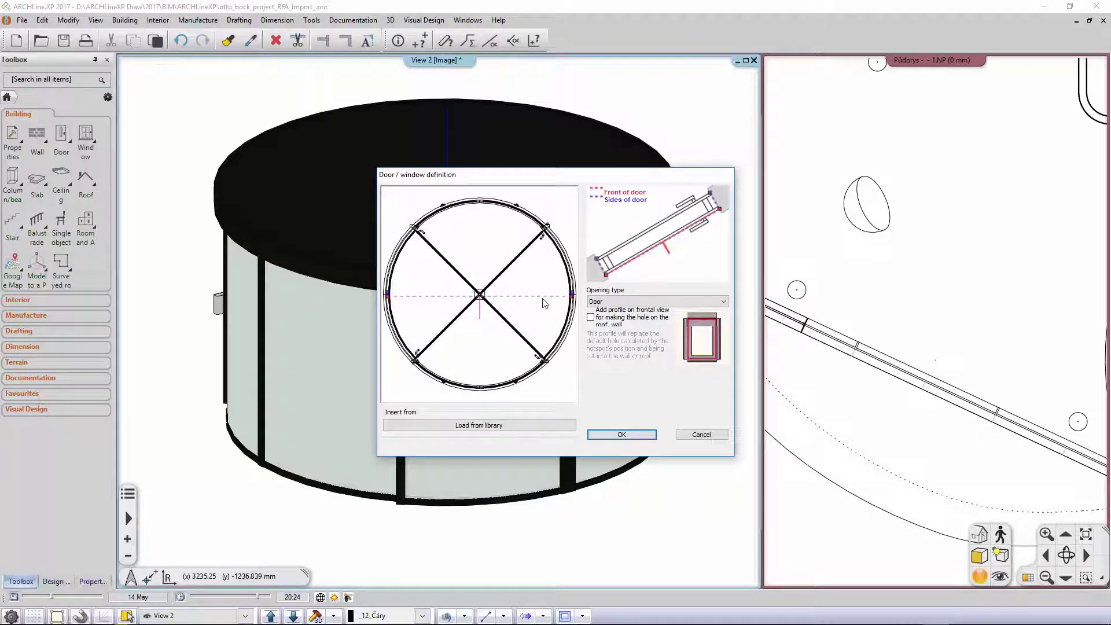
pyautogui.scroll(2, 543, 302)
pyautogui.scroll(1, 520, 301)
pyautogui.scroll(2, 500, 300)
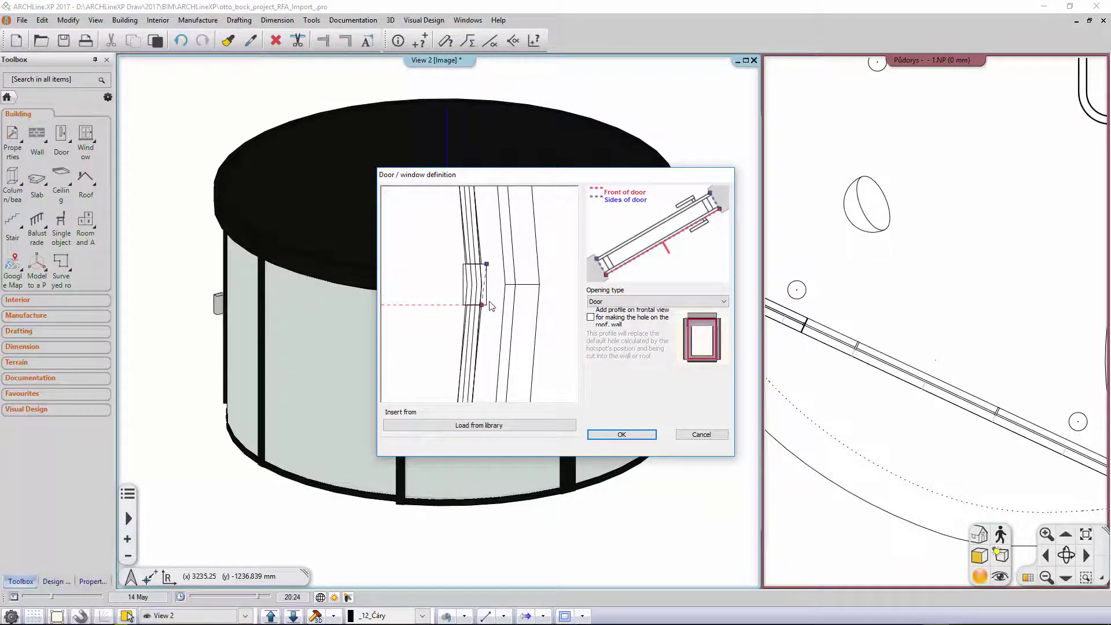
pyautogui.moveTo(482, 311); pyautogui.dragTo(487, 310)
pyautogui.scroll(-4, 473, 311)
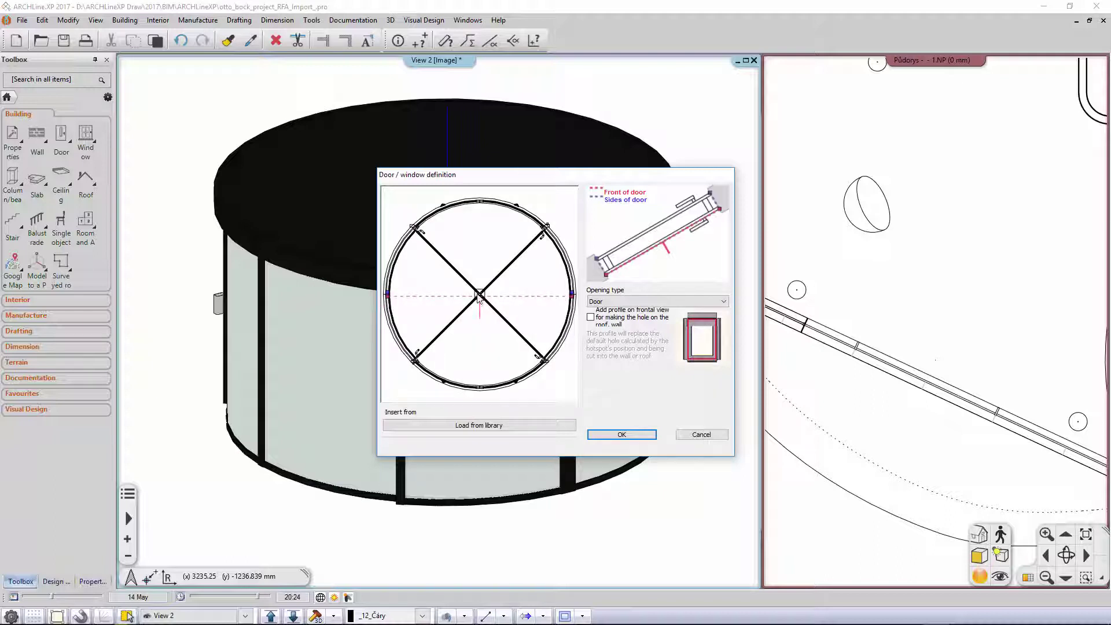
# File RDR-C02 4200-11 under category OUTDOOR, sub category Revolving, and open BIM parameters.
pyautogui.click(633, 442)
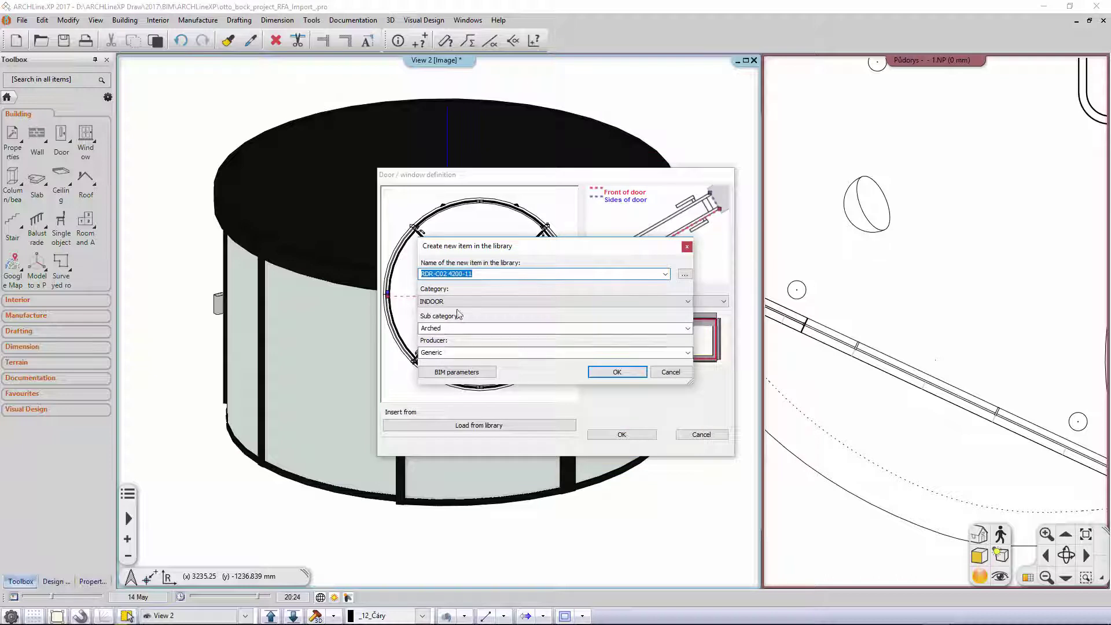
pyautogui.click(443, 302)
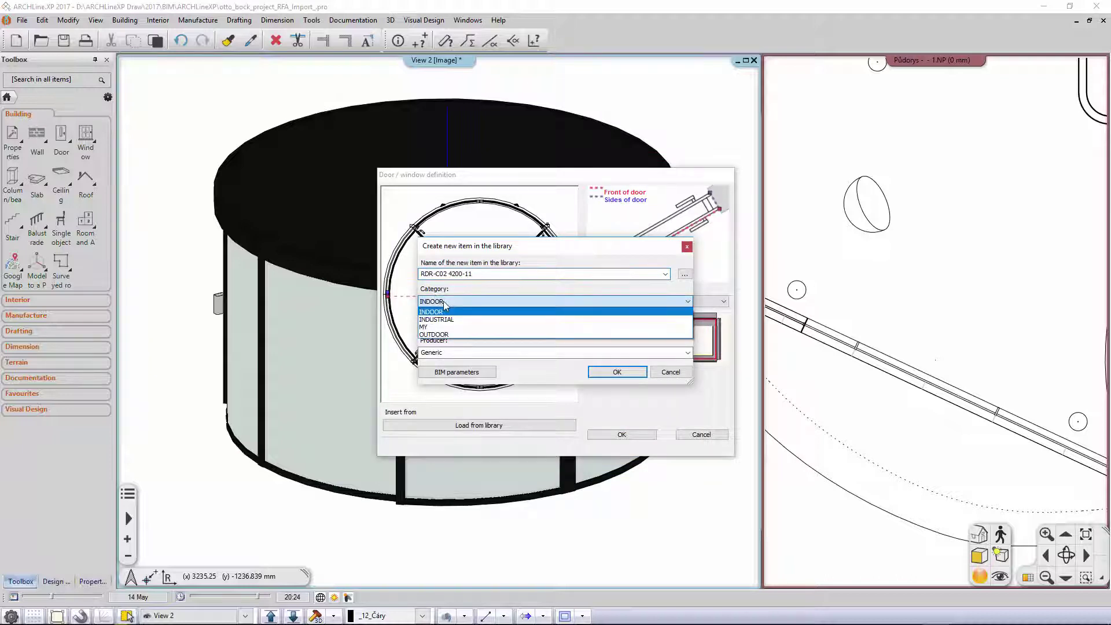
pyautogui.click(434, 335)
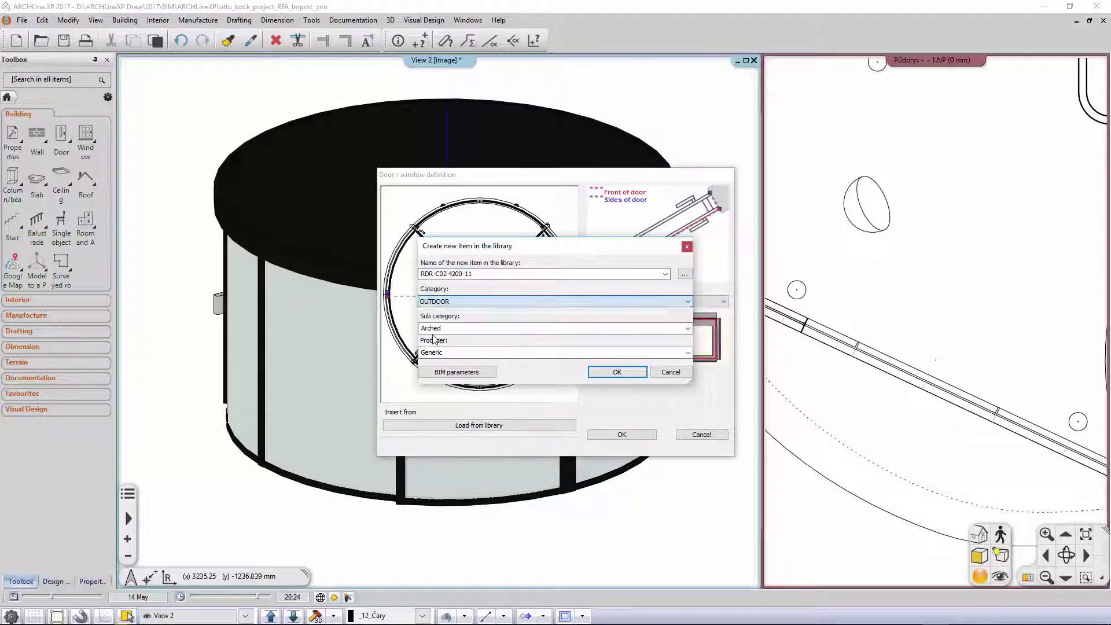
pyautogui.doubleClick(449, 328)
pyautogui.write('Revolving')
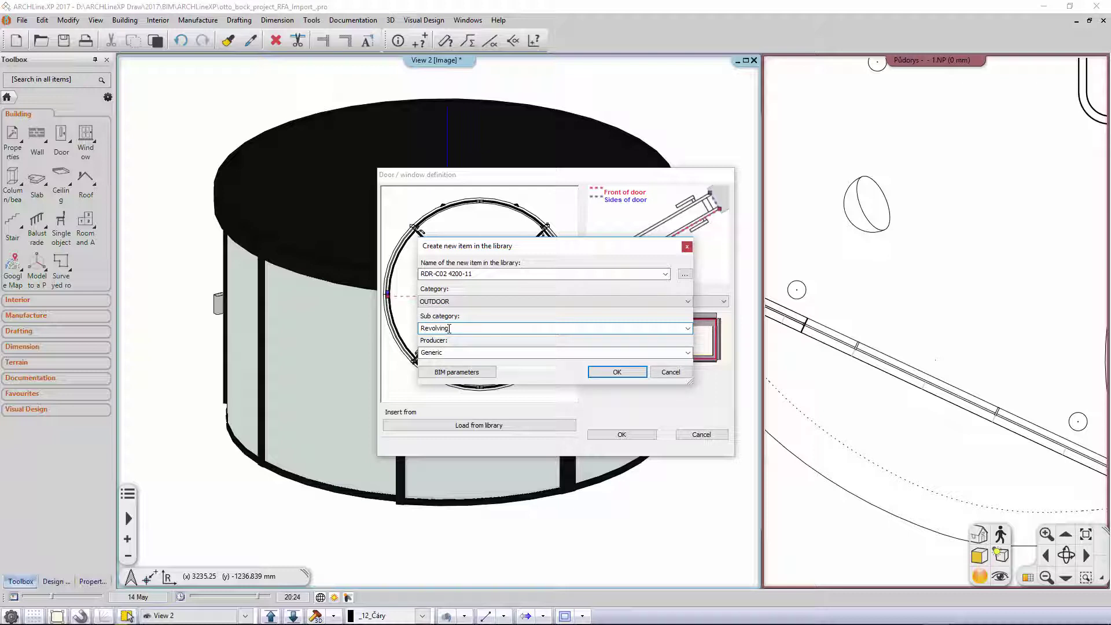
pyautogui.click(457, 372)
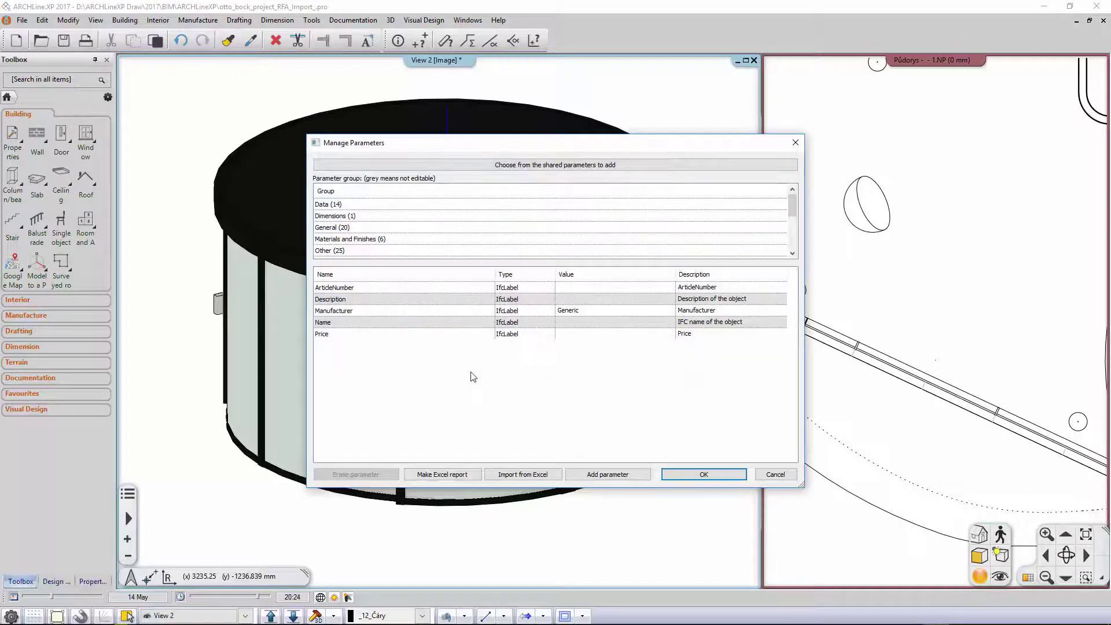
# Review the Data, Dimensions, General and Materials and Finishes parameter groups.
pyautogui.click(331, 205)
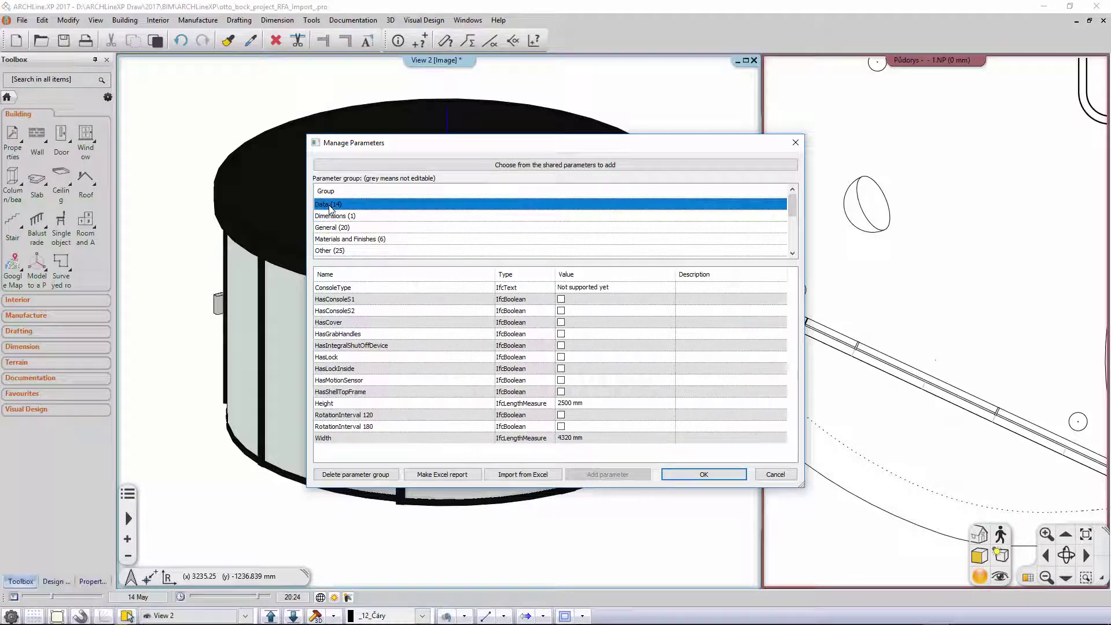
pyautogui.click(332, 217)
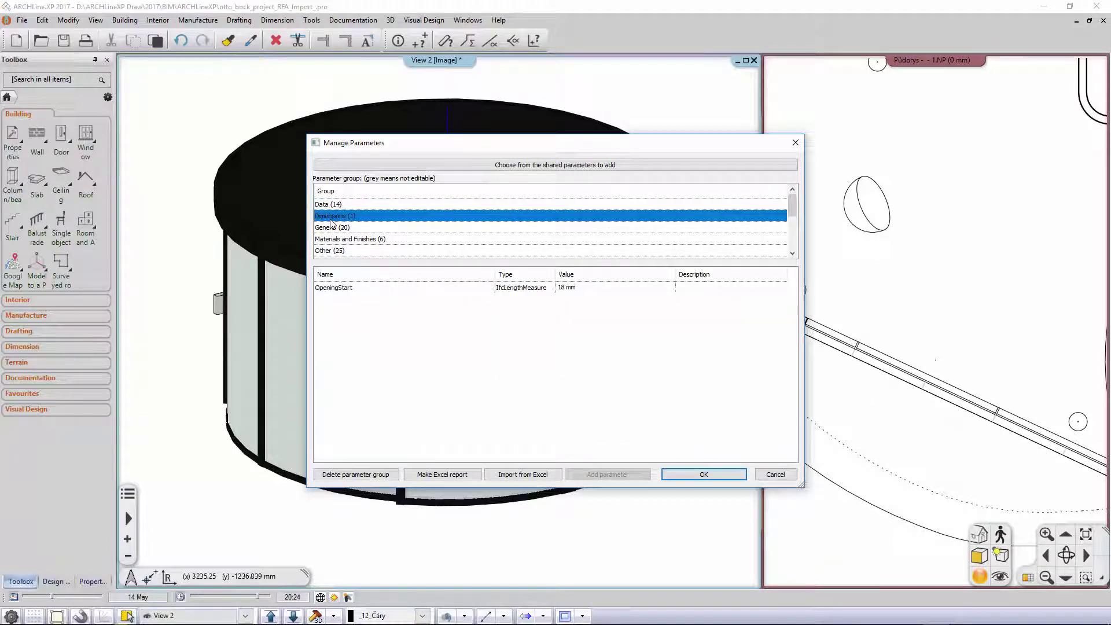
pyautogui.click(332, 229)
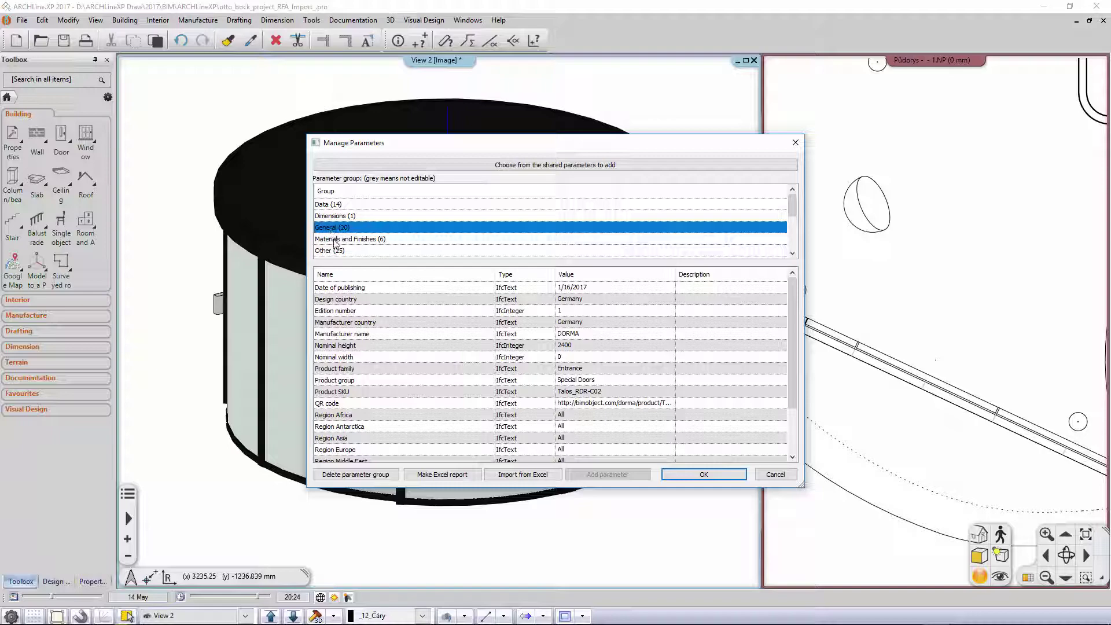
pyautogui.click(336, 239)
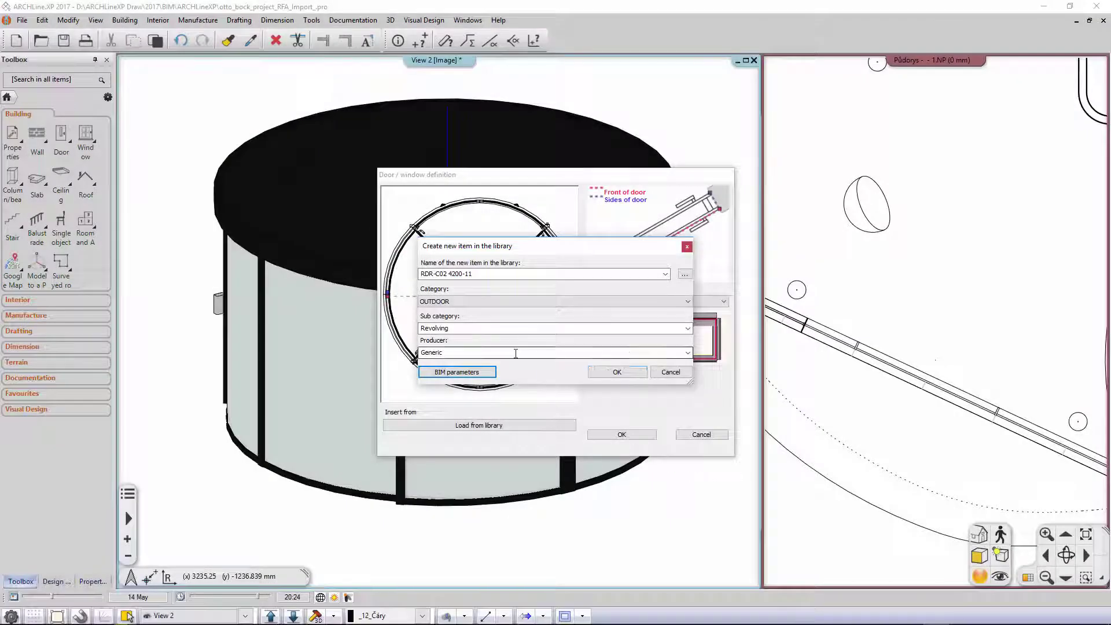
# Change the producer from Generic to Talos and save the door to the library.
pyautogui.click(515, 352)
pyautogui.write('Tall')
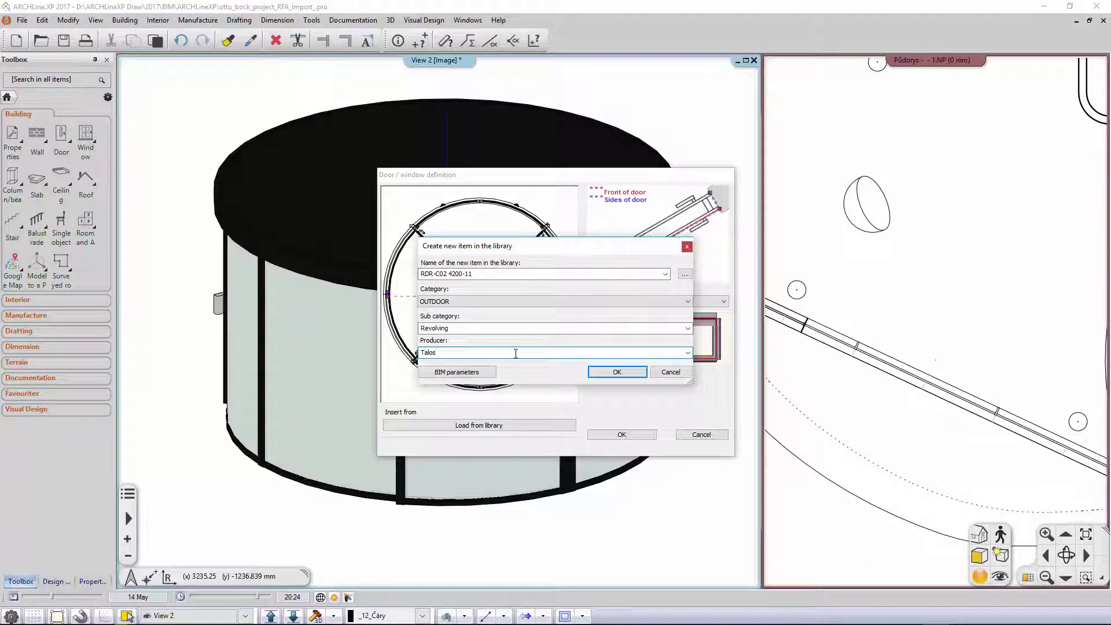
pyautogui.click(624, 374)
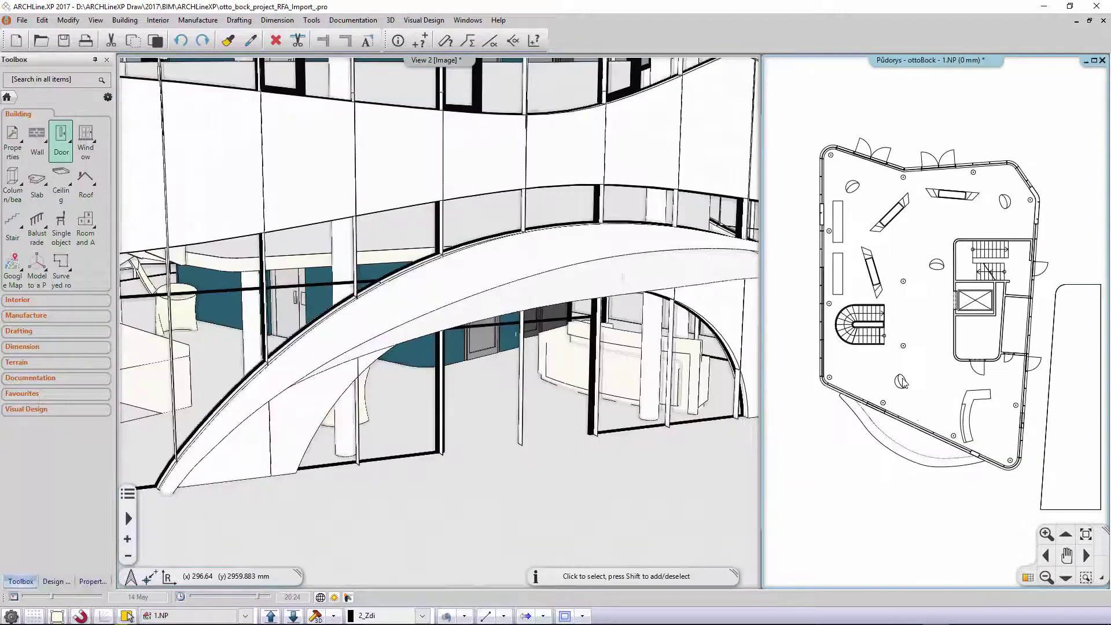
# Begin placing the revolving door as a door not hosted by a wall, setting its rotation.
pyautogui.click(60, 136)
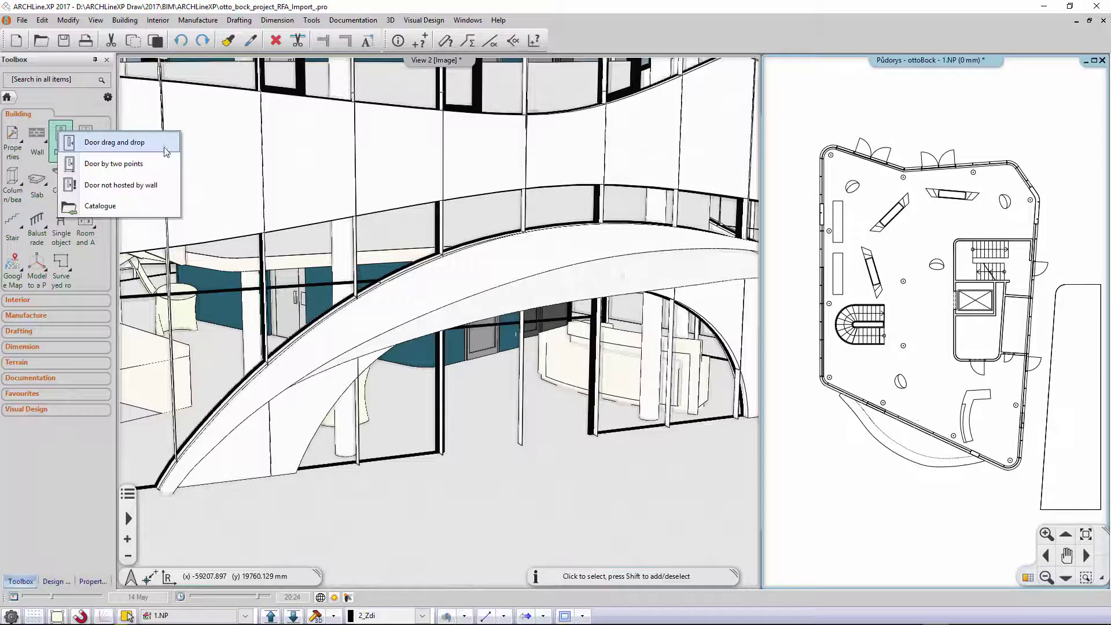
pyautogui.click(157, 186)
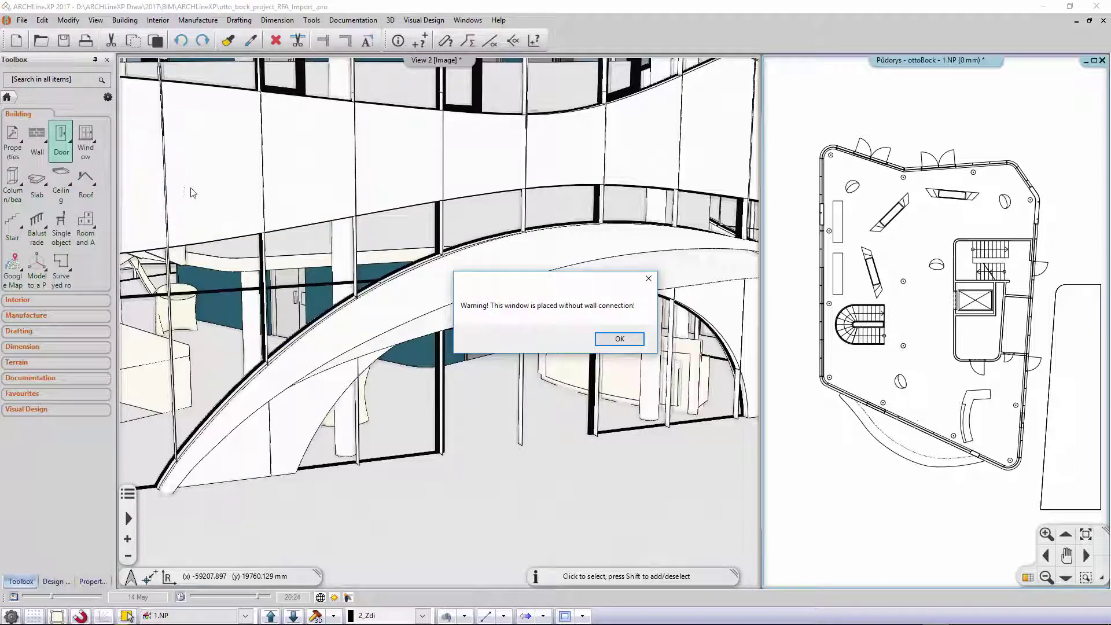
pyautogui.click(619, 338)
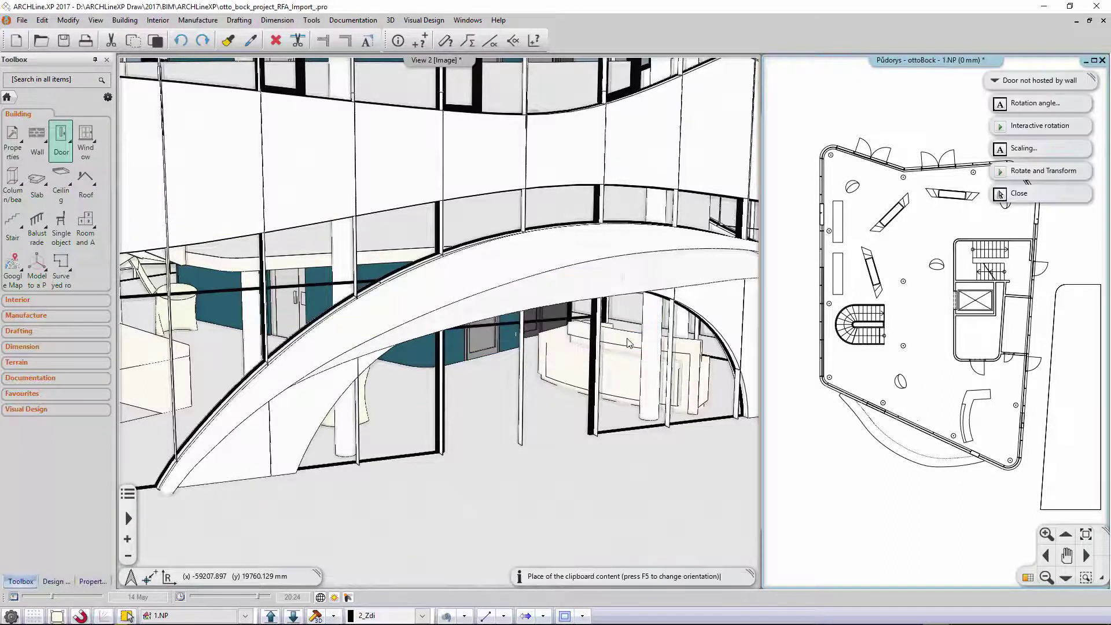
pyautogui.click(895, 383)
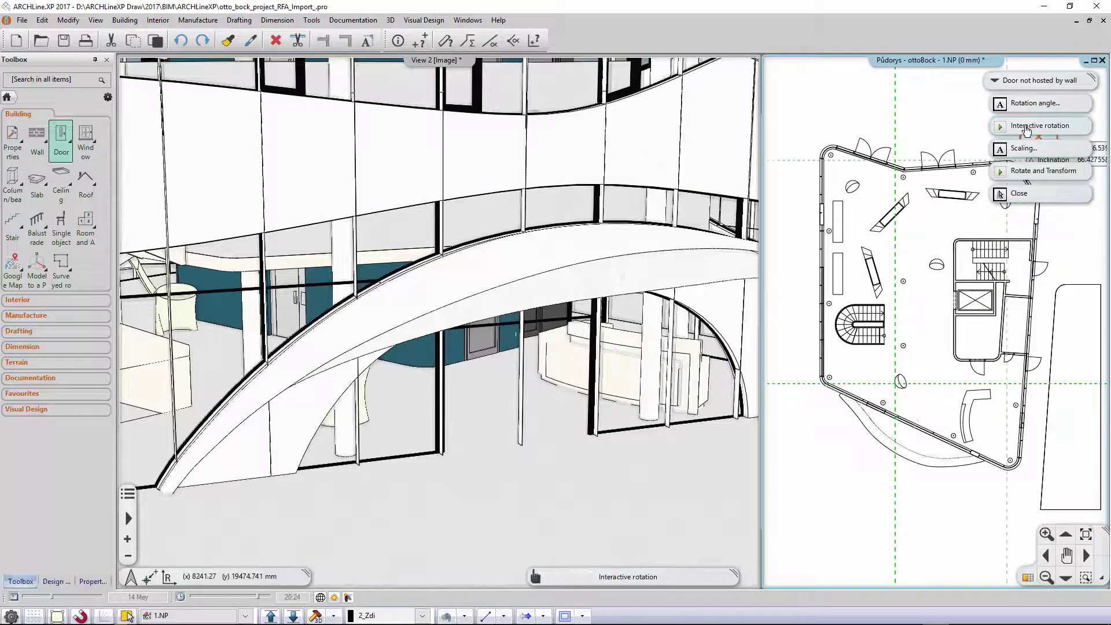
pyautogui.click(1026, 131)
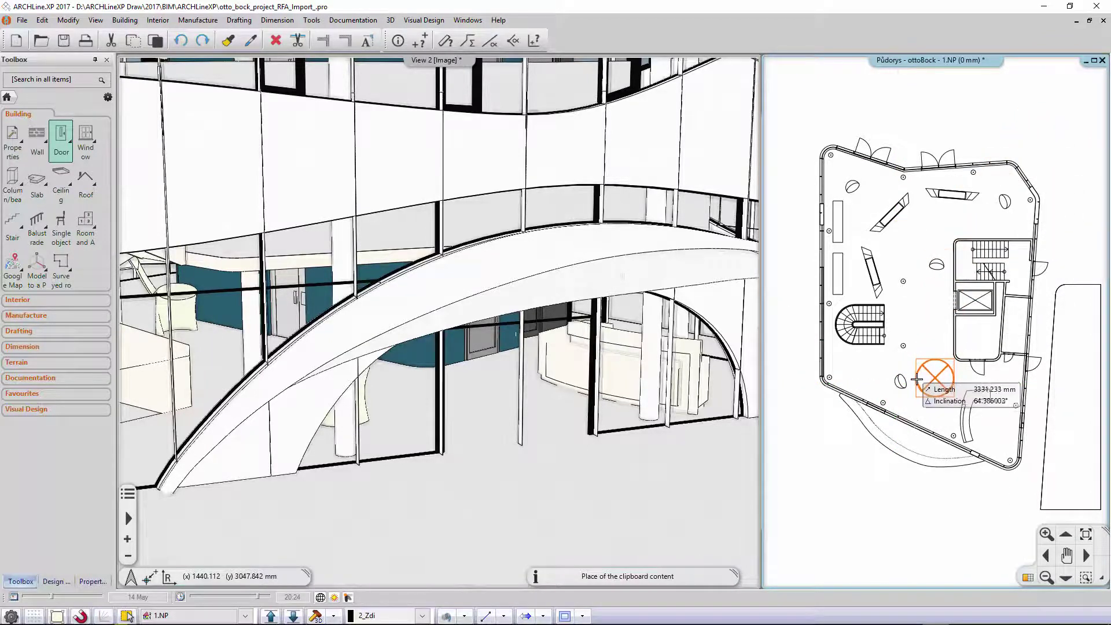
# Zoom in and set the door's insertion point at the wall intersection and its angle.
pyautogui.scroll(3, 917, 379)
pyautogui.scroll(2, 919, 370)
pyautogui.scroll(2, 924, 347)
pyautogui.scroll(2, 902, 330)
pyautogui.scroll(2, 874, 321)
pyautogui.scroll(2, 871, 358)
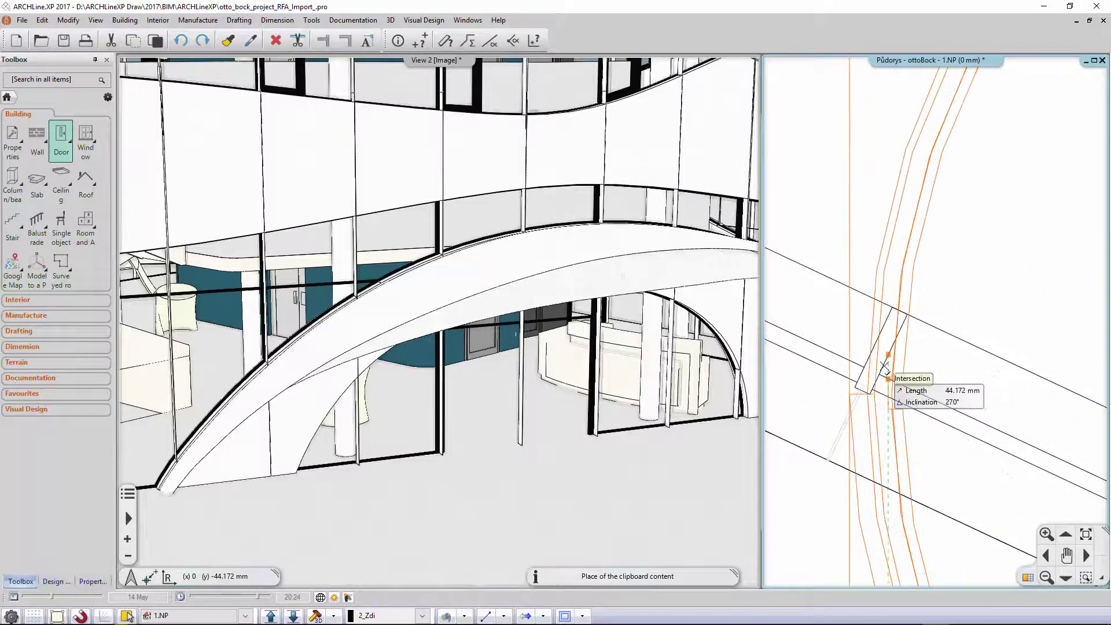
pyautogui.click(880, 374)
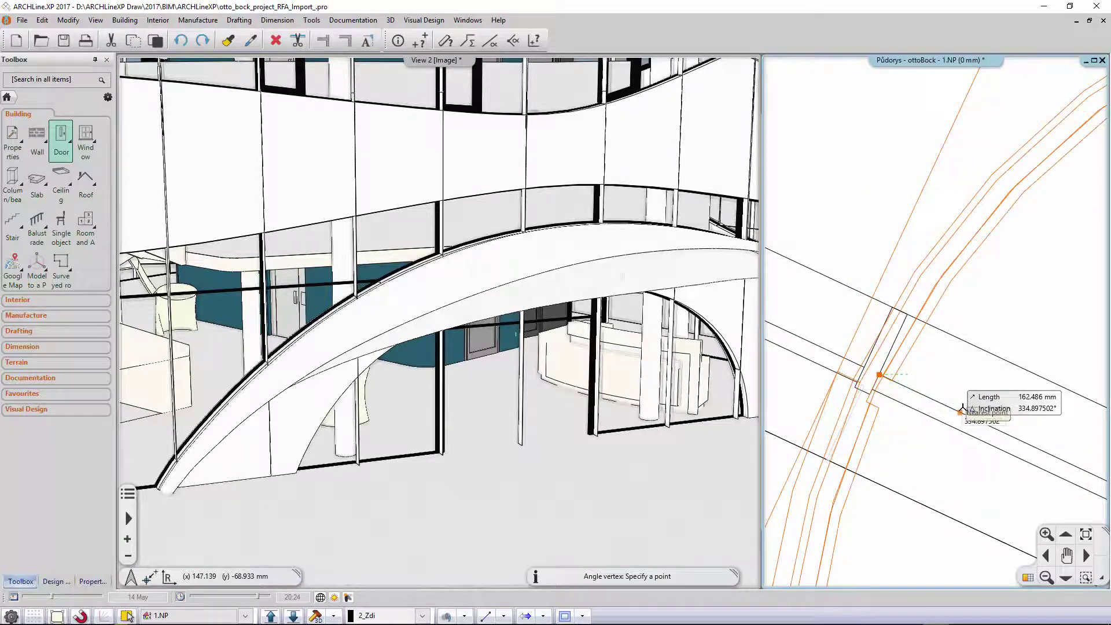
pyautogui.click(962, 408)
# Choose the door's swing side, finish placement, and select the placed revolving door.
pyautogui.scroll(-2, 961, 405)
pyautogui.scroll(-2, 959, 399)
pyautogui.scroll(-2, 958, 393)
pyautogui.click(948, 382)
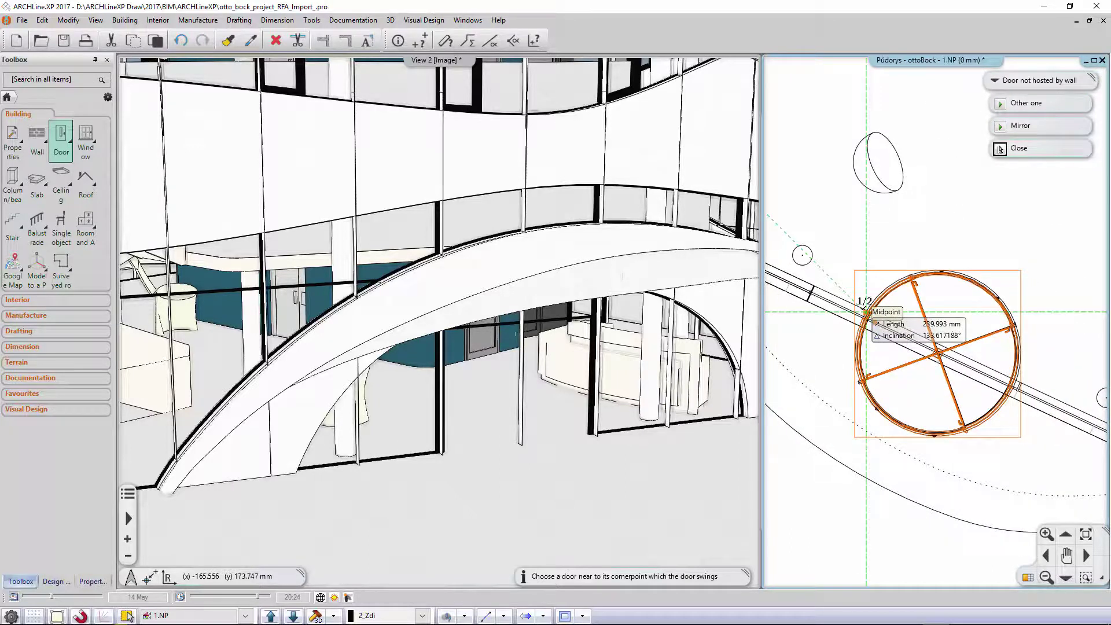
pyautogui.click(866, 313)
pyautogui.press('Escape')
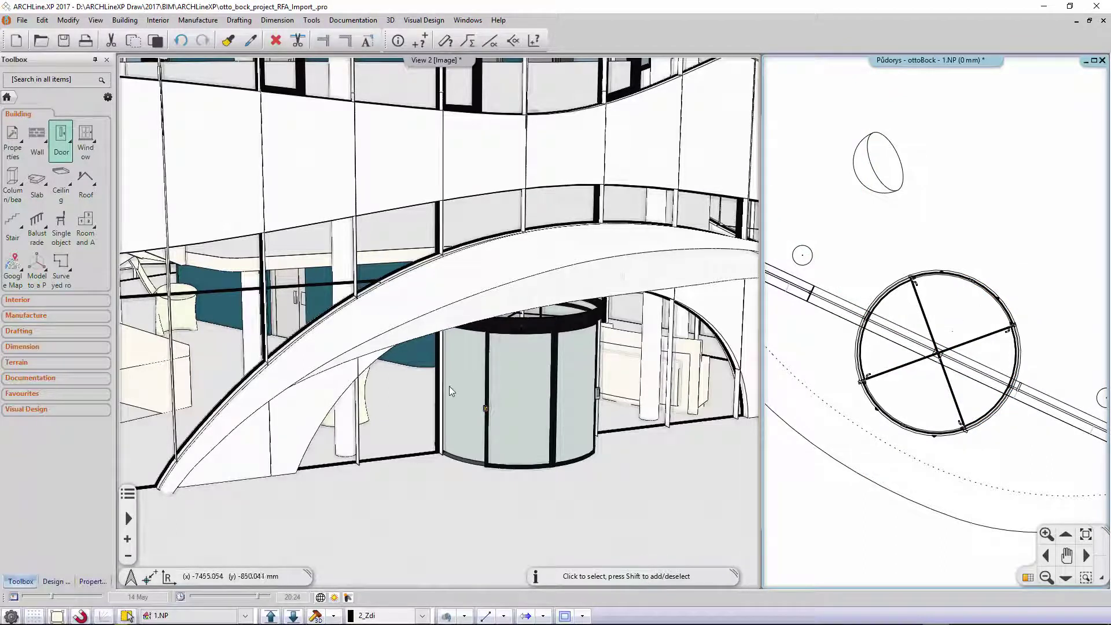
pyautogui.click(923, 281)
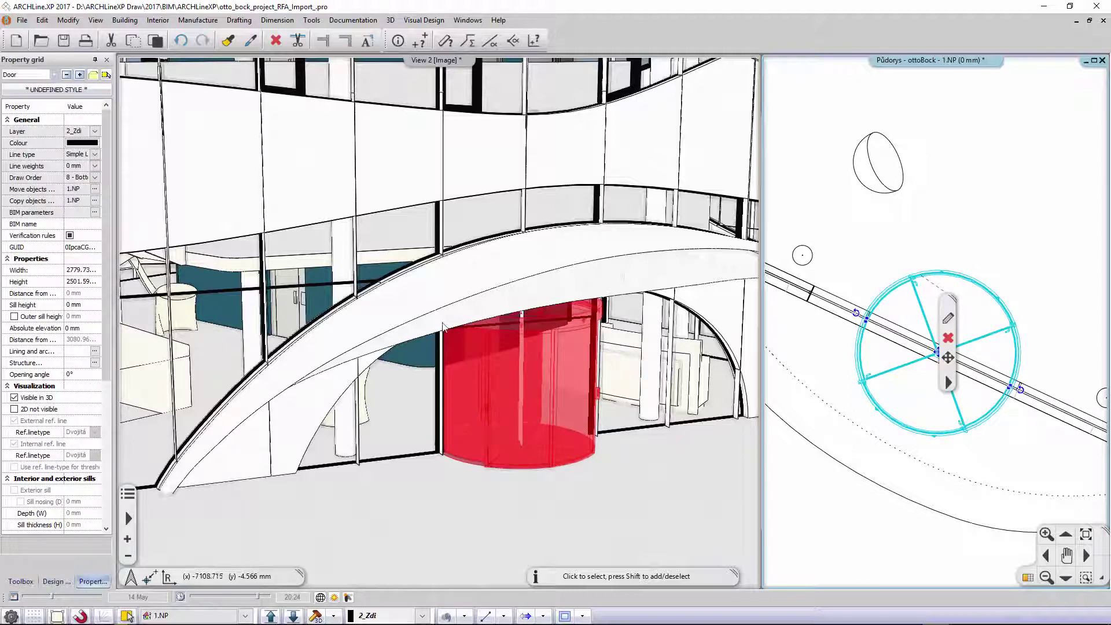
# Open the placed door's BIM parameters and view the General (20) group values.
pyautogui.click(95, 213)
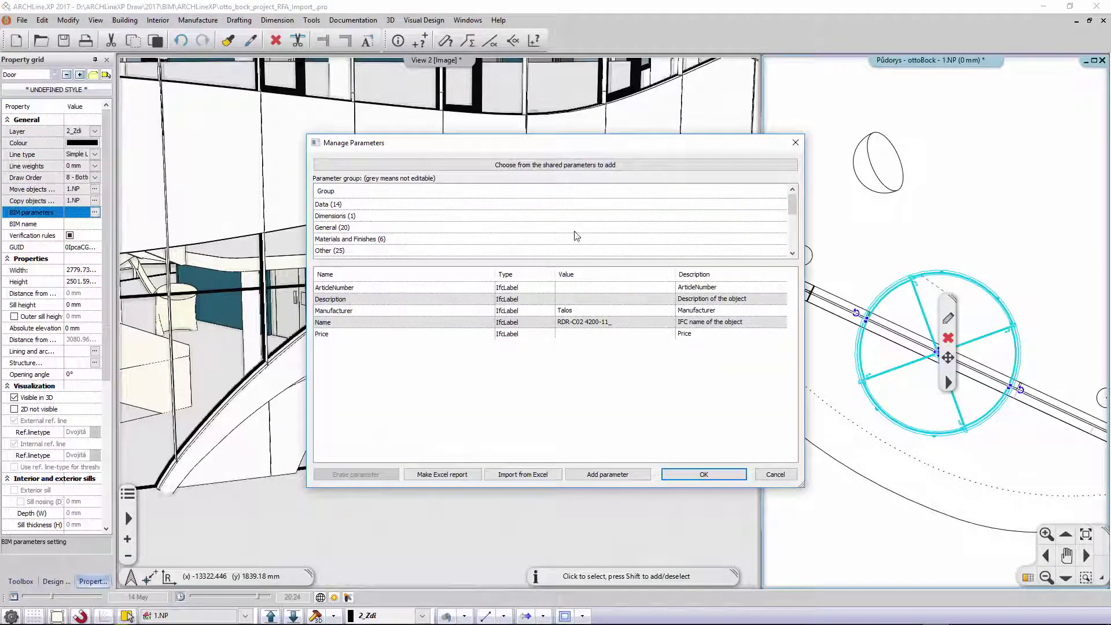
pyautogui.click(443, 229)
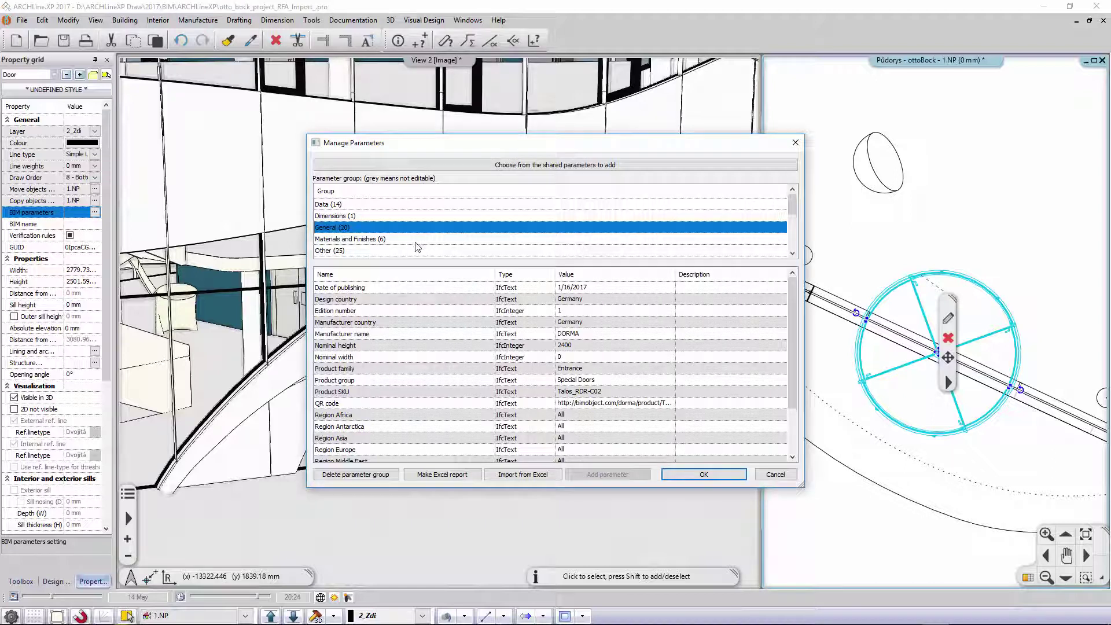